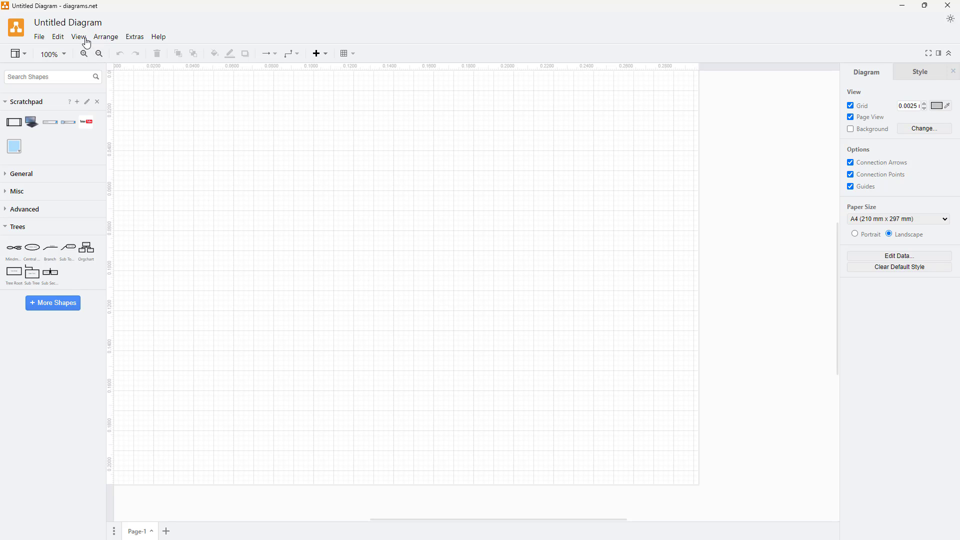
# Step: Insert the sample Person and Address class list from text and move it up and to the left on the page
pyautogui.click(110, 39)
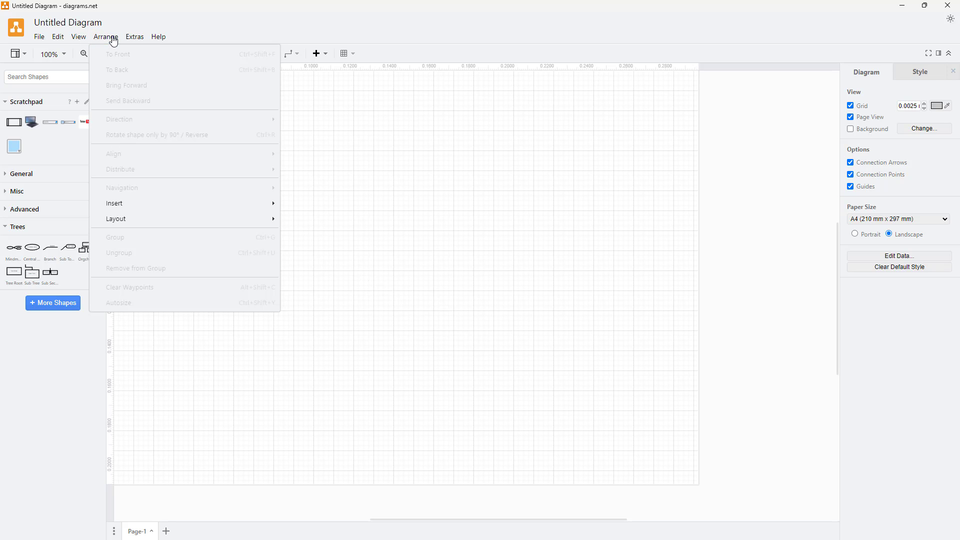
pyautogui.moveTo(138, 205)
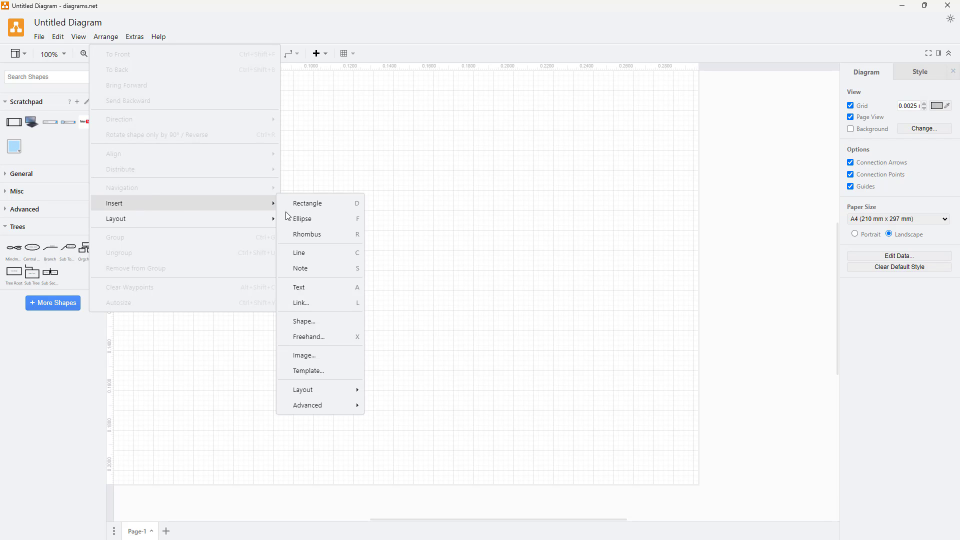
pyautogui.moveTo(327, 393)
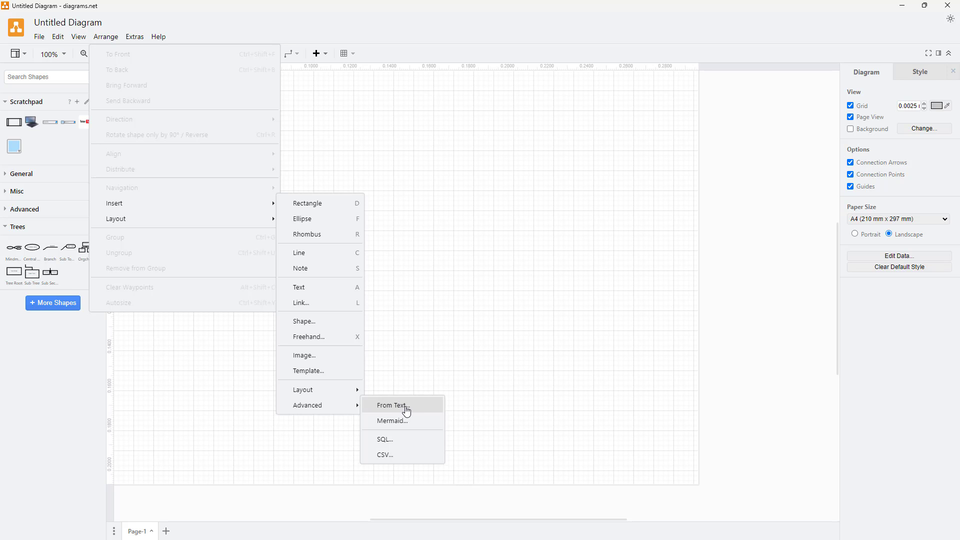
pyautogui.click(407, 412)
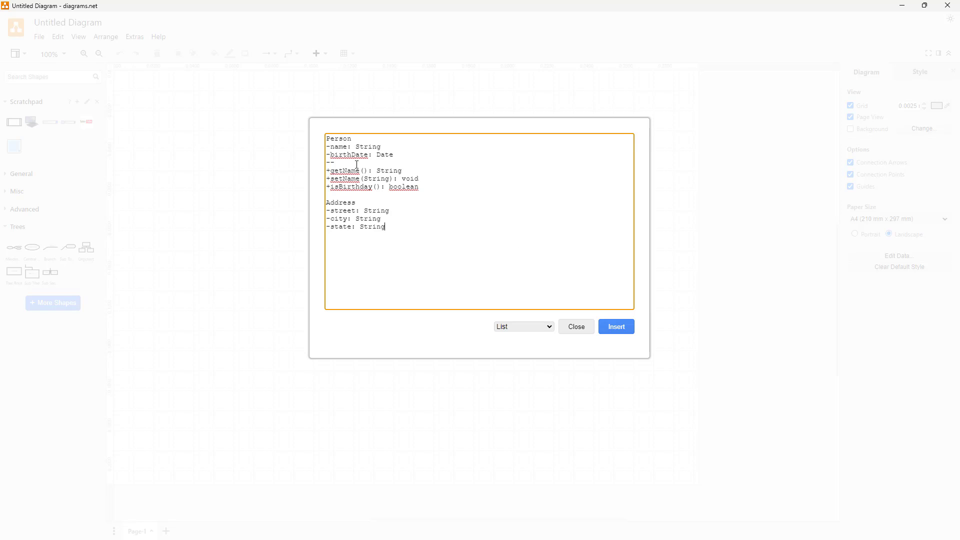
pyautogui.moveTo(332, 139); pyautogui.dragTo(369, 155)
pyautogui.click(617, 326)
pyautogui.moveTo(450, 262); pyautogui.dragTo(345, 202)
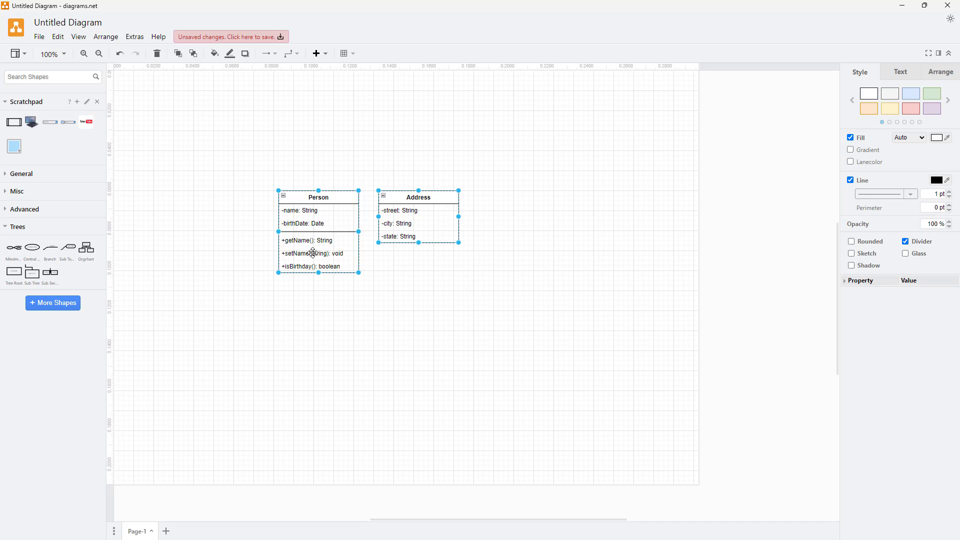
# Step: Delete the inserted classes and insert the sample list from text again with the Address street type changed to TutorTube
pyautogui.press('Delete')
pyautogui.click(106, 37)
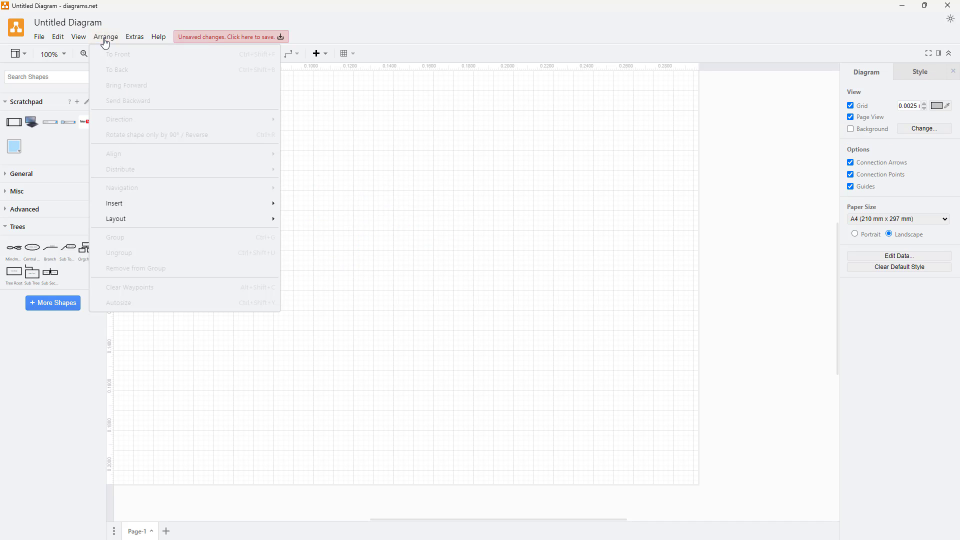
pyautogui.moveTo(193, 218)
pyautogui.moveTo(250, 209)
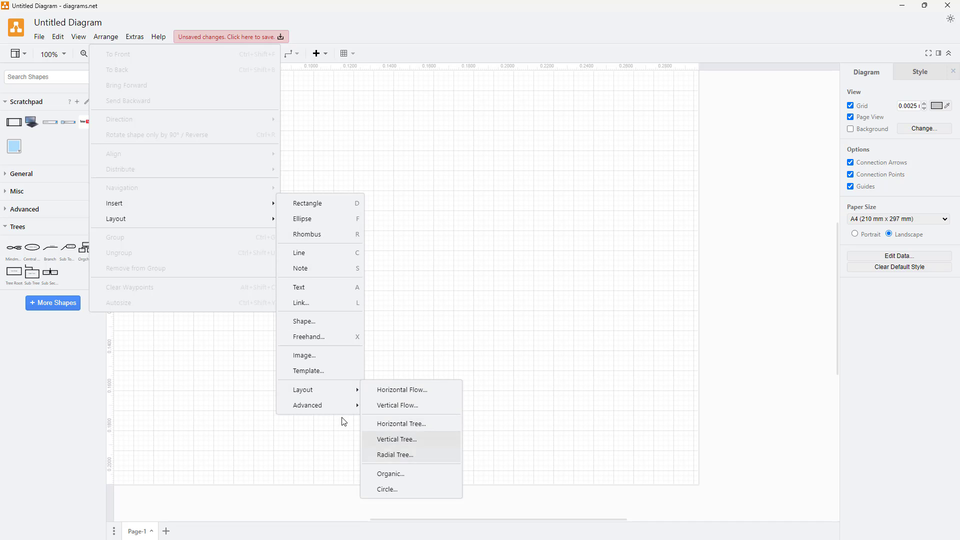
pyautogui.moveTo(344, 413)
pyautogui.click(395, 406)
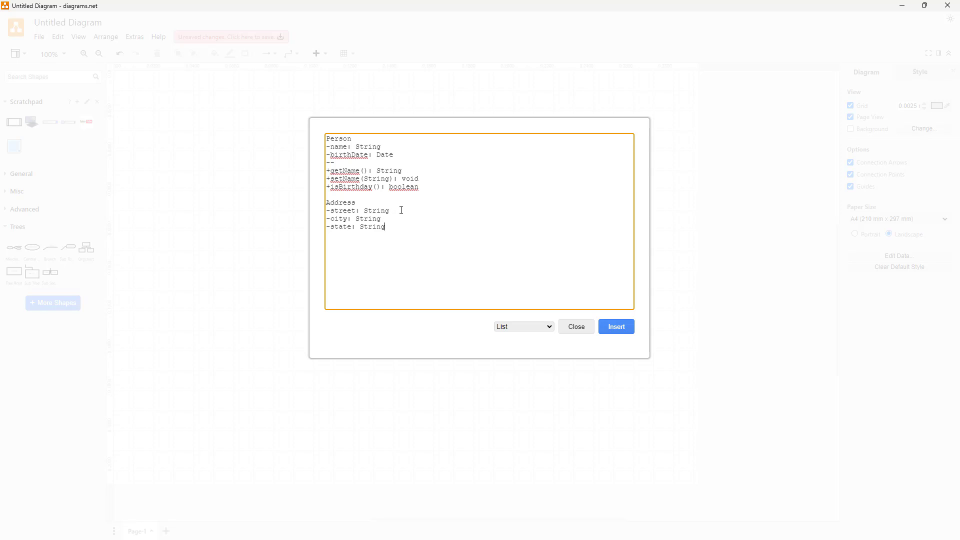
pyautogui.moveTo(391, 211); pyautogui.dragTo(367, 212)
pyautogui.write('TutorTube')
pyautogui.click(616, 326)
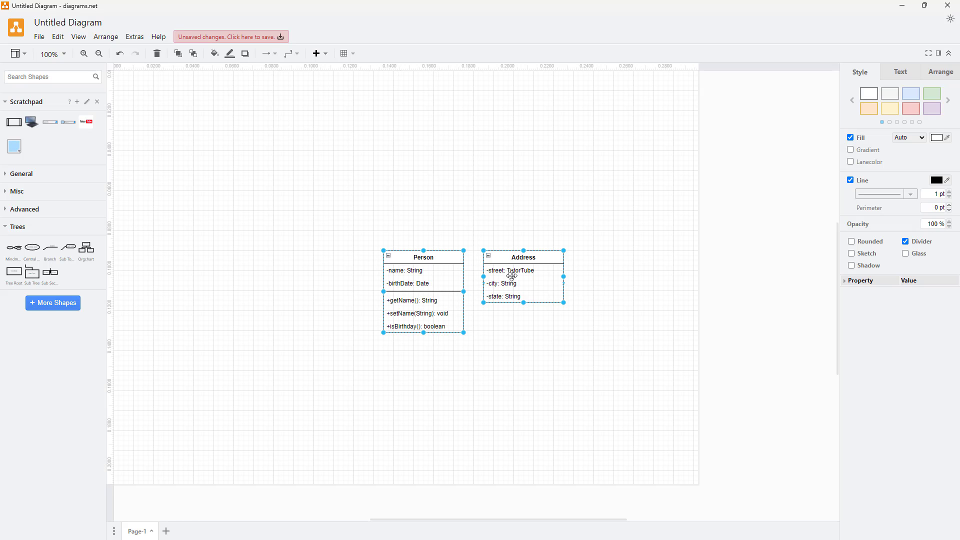
# Step: Delete the class list and insert the sample a, b, c connections from text in Diagram format
pyautogui.press('Delete')
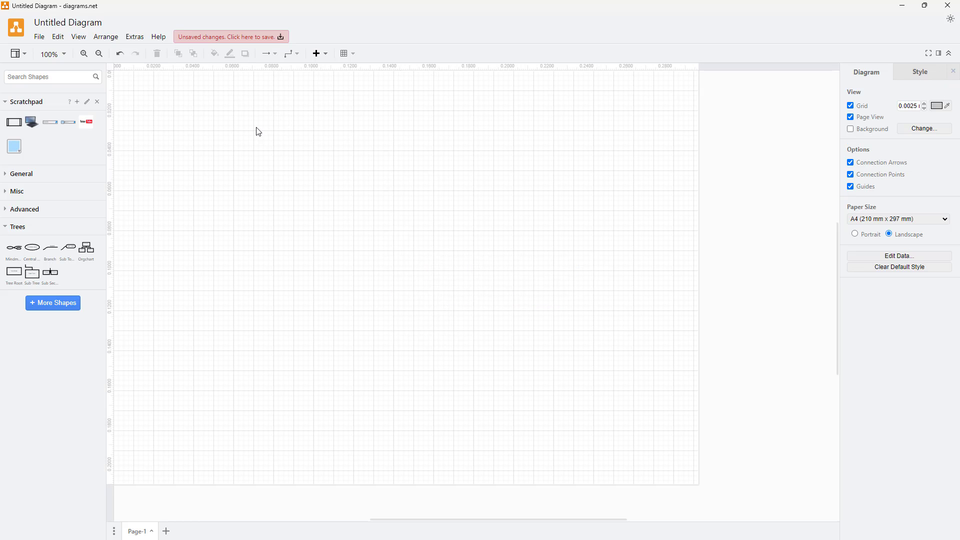
pyautogui.click(107, 37)
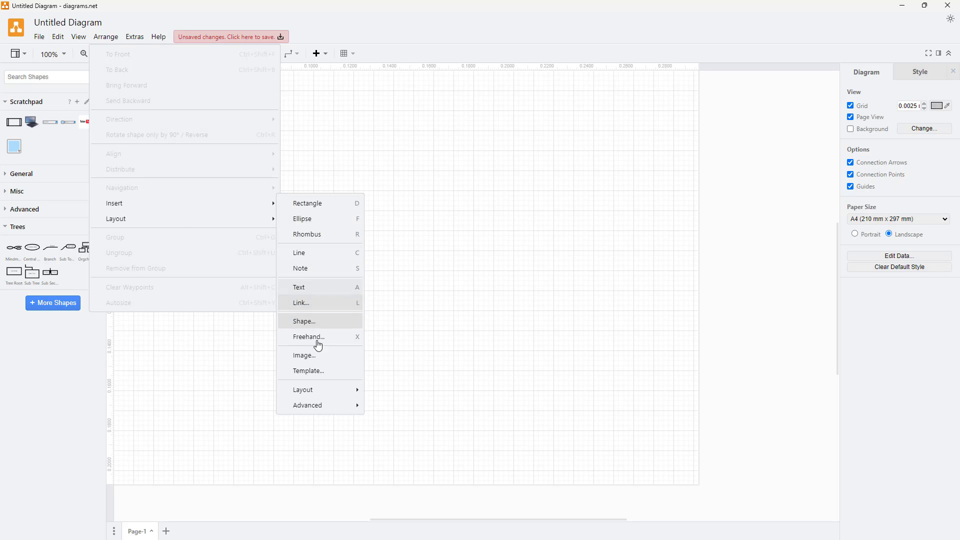
pyautogui.moveTo(324, 390)
pyautogui.moveTo(317, 406)
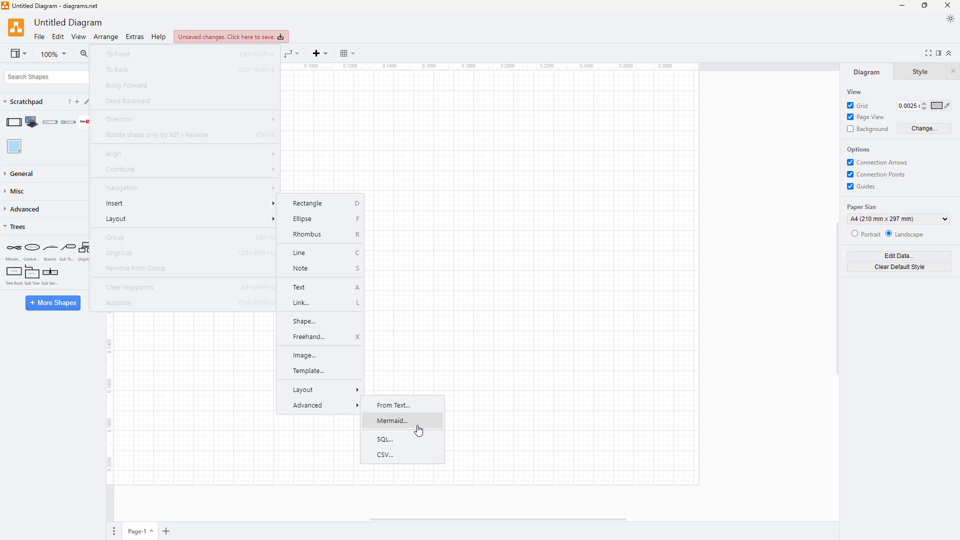
pyautogui.click(382, 405)
pyautogui.click(530, 329)
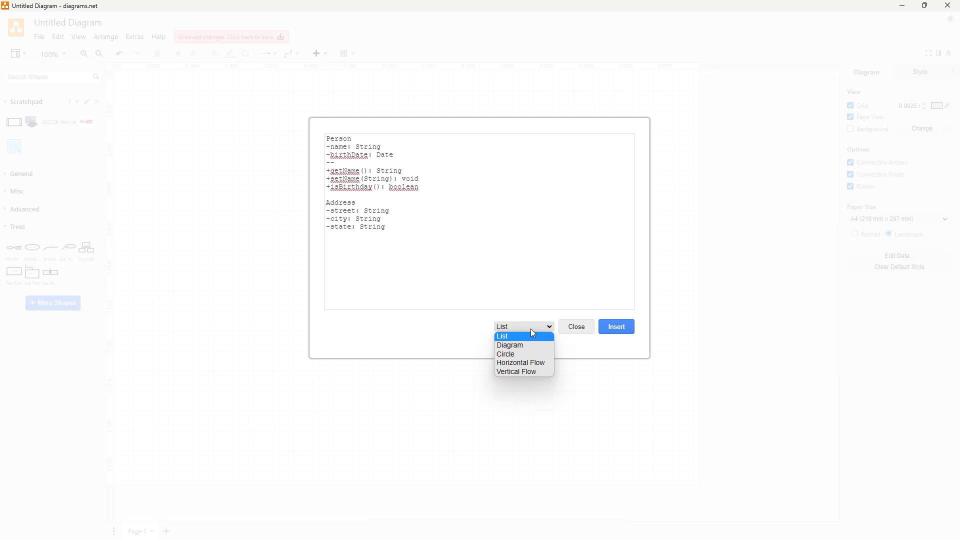
pyautogui.click(526, 349)
pyautogui.click(529, 353)
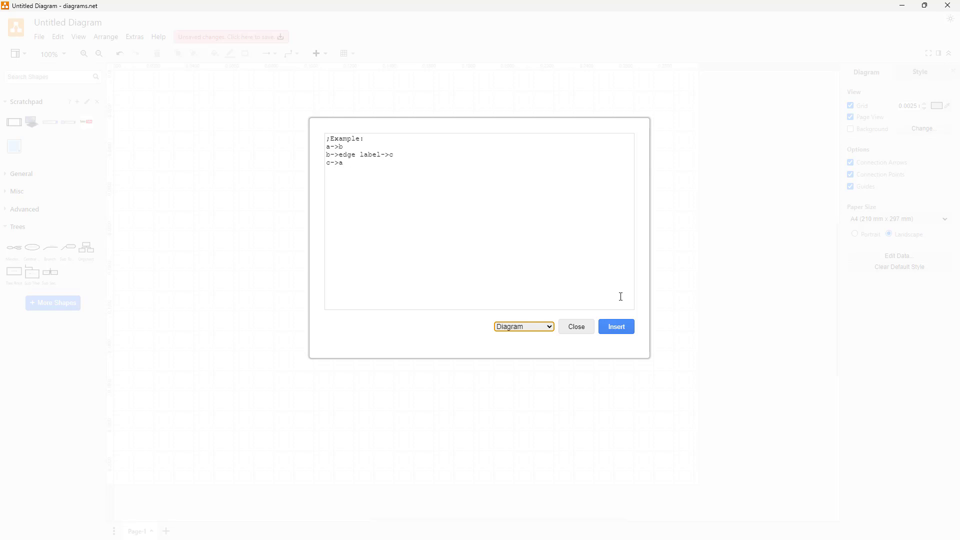
pyautogui.click(616, 326)
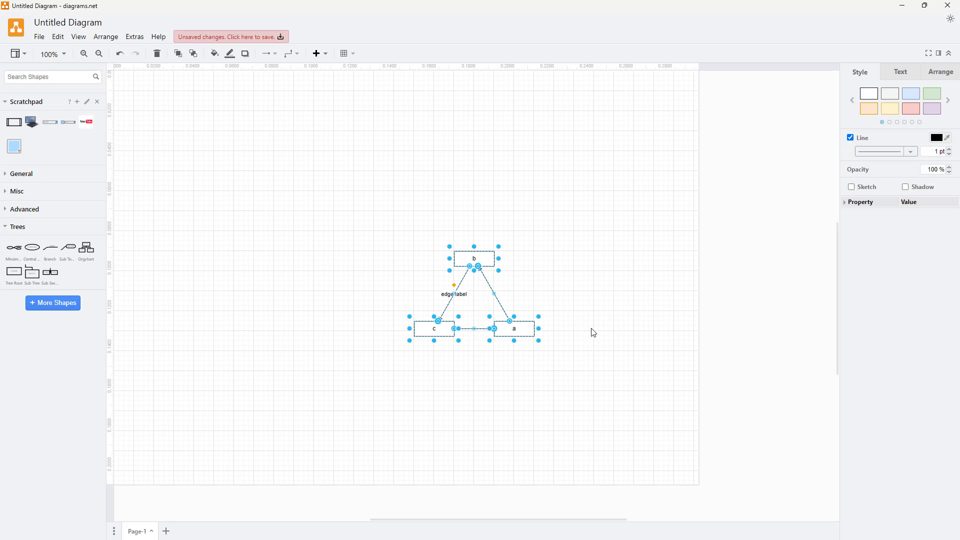
# Step: Move the inserted diagram up and to the left, shift node b upward, and delete the whole diagram
pyautogui.moveTo(479, 254); pyautogui.dragTo(460, 186)
pyautogui.moveTo(401, 253); pyautogui.dragTo(304, 259)
pyautogui.click(418, 274)
pyautogui.click(403, 269)
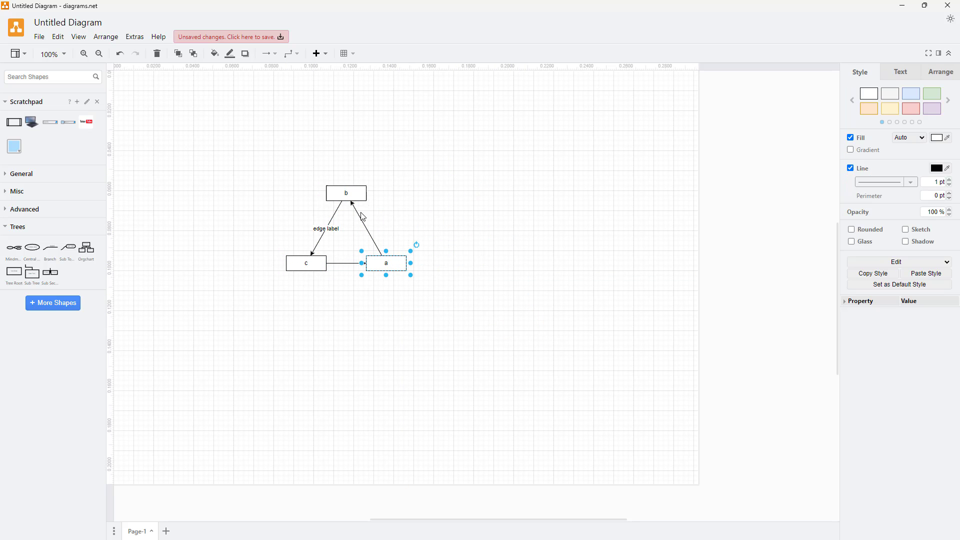
pyautogui.moveTo(358, 196); pyautogui.dragTo(350, 170)
pyautogui.moveTo(267, 132); pyautogui.dragTo(506, 346)
pyautogui.press('Delete')
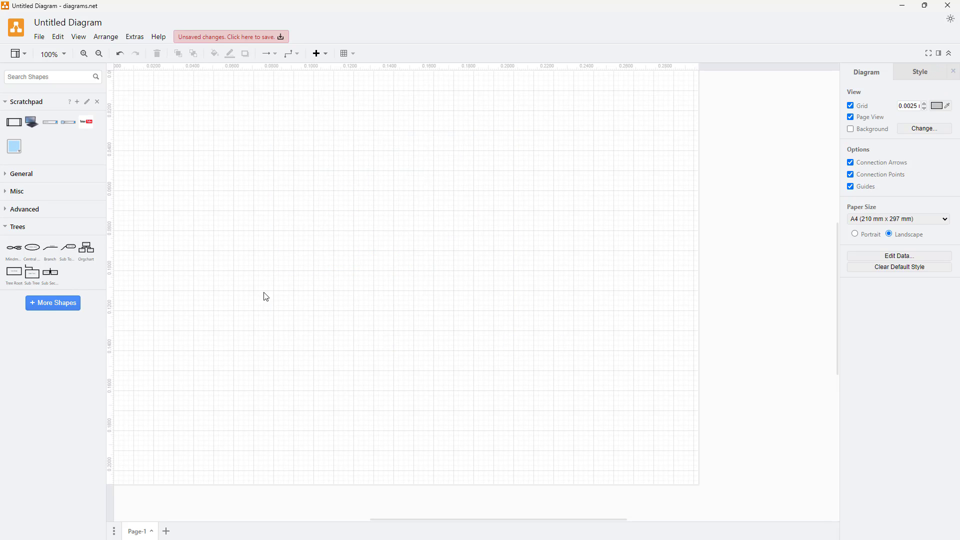
# Step: Start a new insertion from text with the format set to Diagram
pyautogui.click(113, 38)
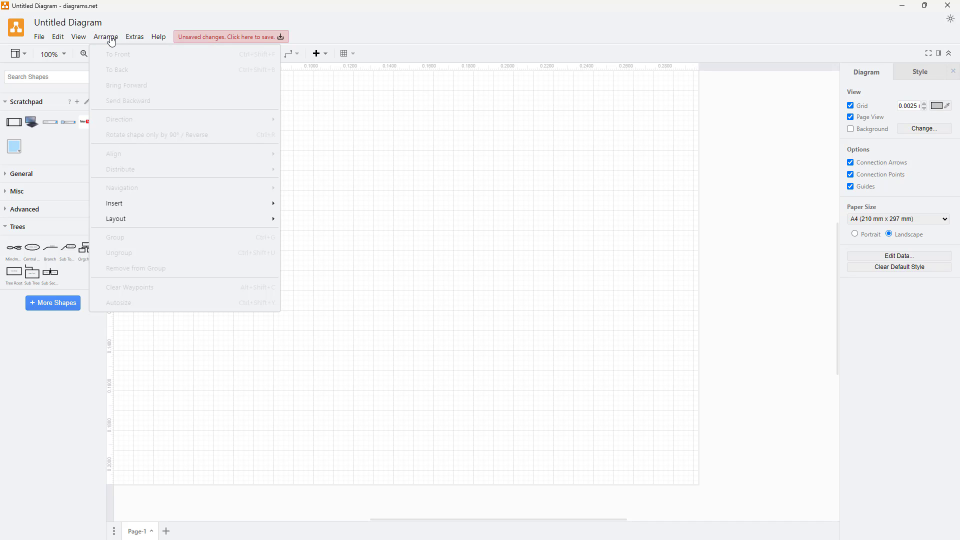
pyautogui.moveTo(145, 205)
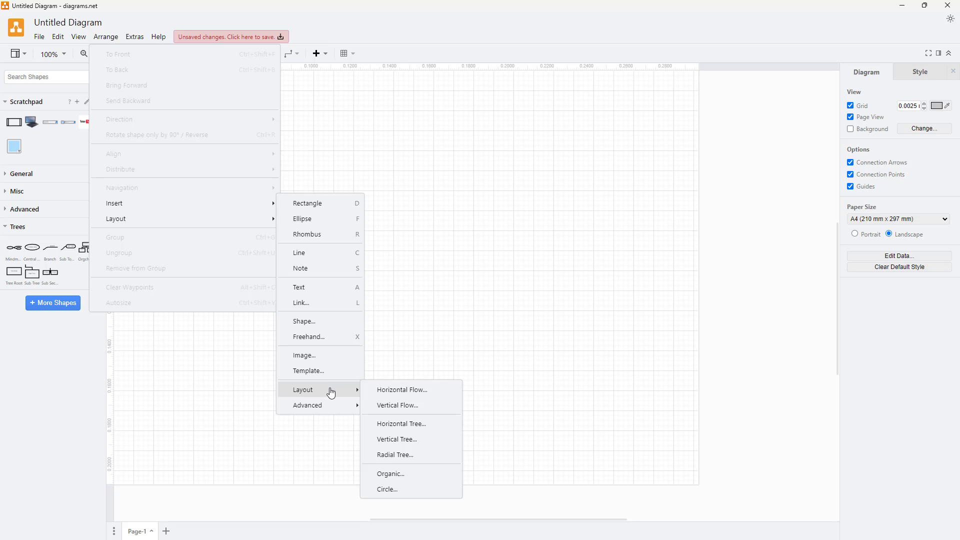
pyautogui.moveTo(345, 413)
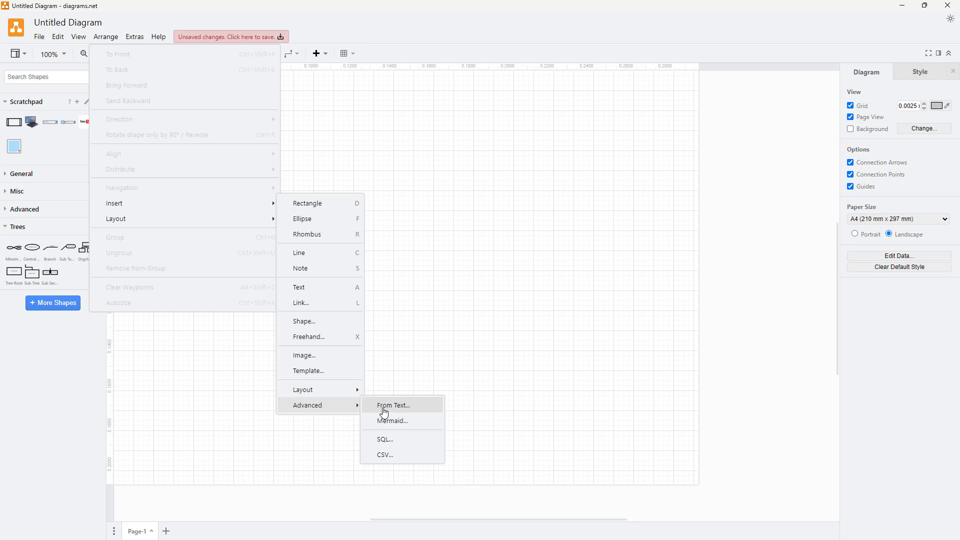
pyautogui.click(410, 412)
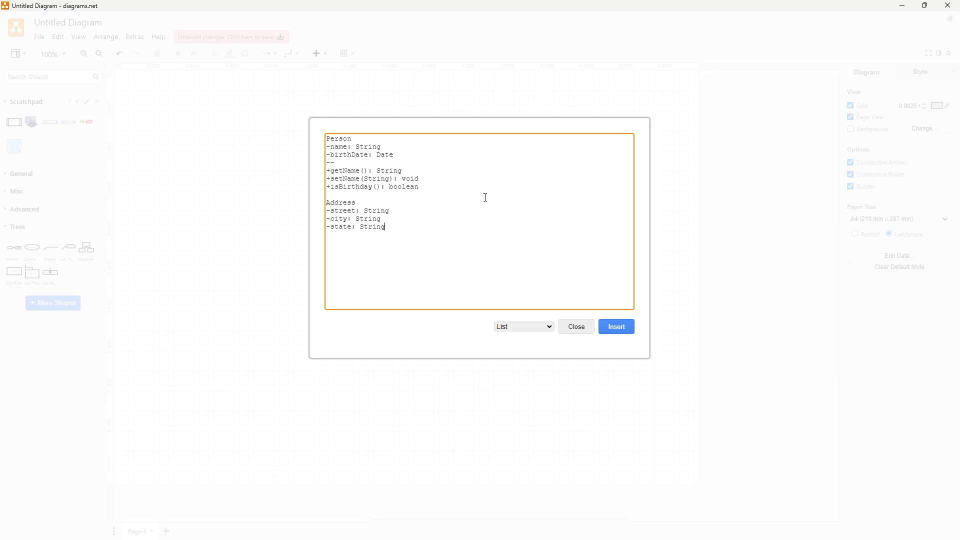
pyautogui.click(519, 328)
pyautogui.click(520, 344)
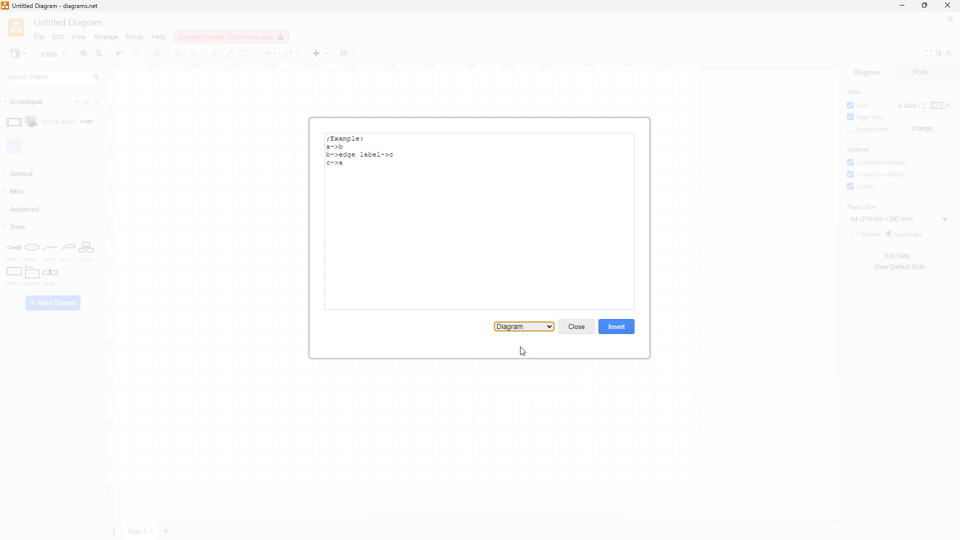
# Step: Change the example heading to TutorTube: and the first connection to Plan->Record
pyautogui.click(334, 148)
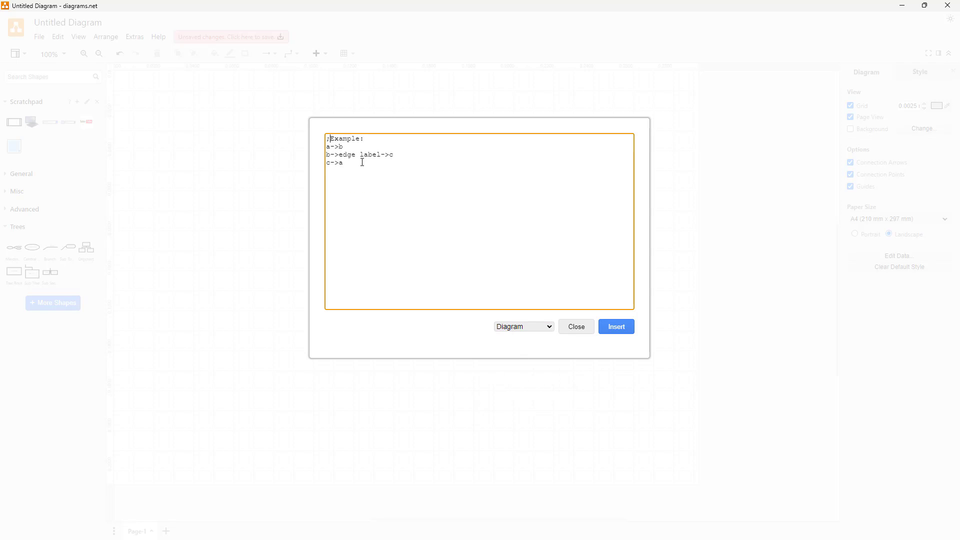
pyautogui.moveTo(362, 139); pyautogui.dragTo(331, 137)
pyautogui.write('TutorTube:')
pyautogui.moveTo(334, 146); pyautogui.dragTo(327, 147)
pyautogui.write('Plan')
pyautogui.doubleClick(353, 147)
pyautogui.write('Recore')
# Step: Copy the word Record over the source node b in the second connection line
pyautogui.moveTo(349, 146); pyautogui.dragTo(378, 147)
pyautogui.hotkey('ctrl', 'c')
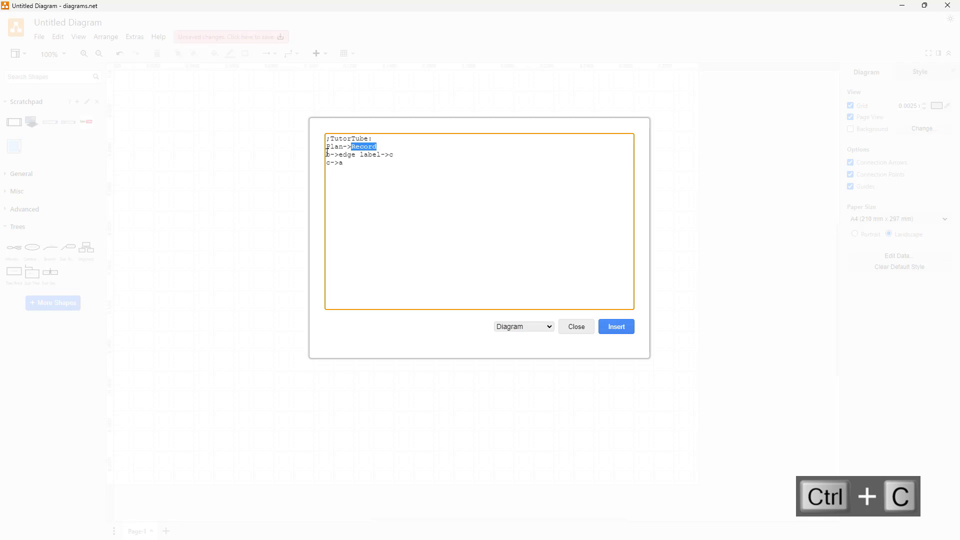
pyautogui.doubleClick(329, 155)
pyautogui.hotkey('ctrl', 'v')
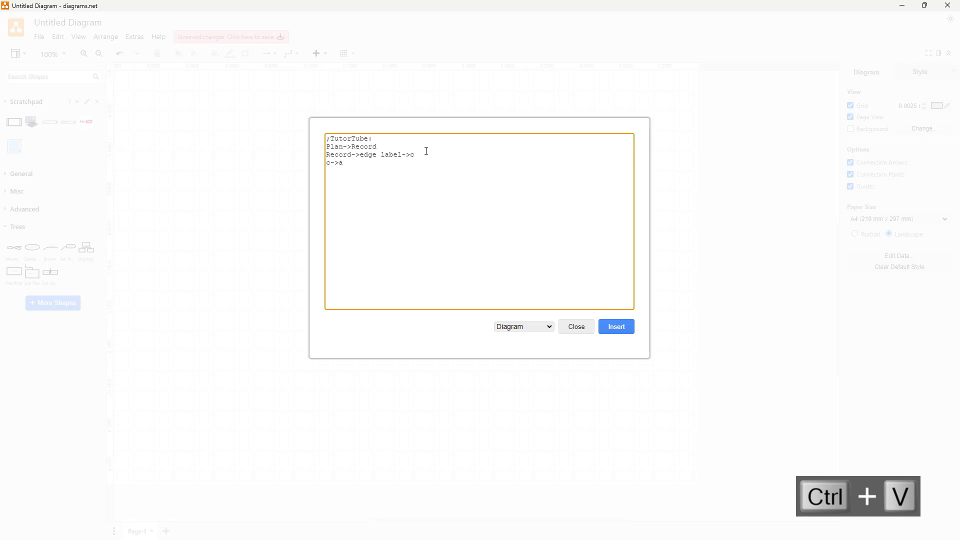
# Step: Copy the Record->edge label->c line to a blank area a few lines below the connections
pyautogui.moveTo(422, 152); pyautogui.dragTo(366, 159)
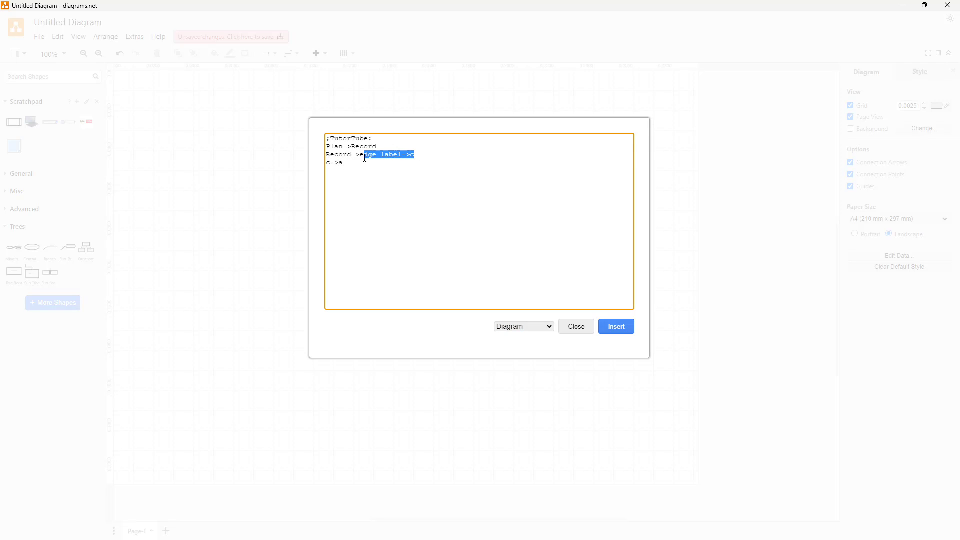
pyautogui.click(367, 155)
pyautogui.moveTo(432, 151); pyautogui.dragTo(324, 159)
pyautogui.hotkey('ctrl', 'c')
pyautogui.click(361, 165)
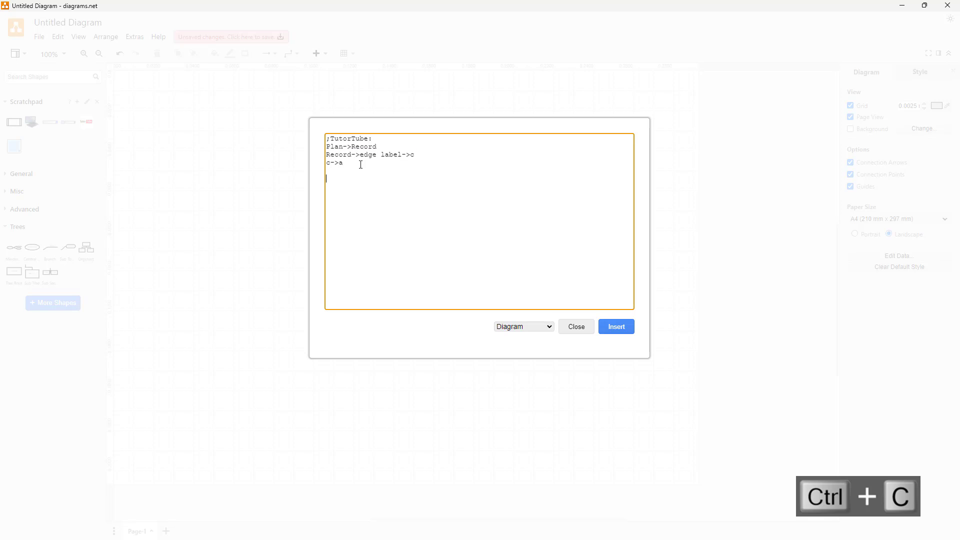
pyautogui.hotkey('ctrl', 'v')
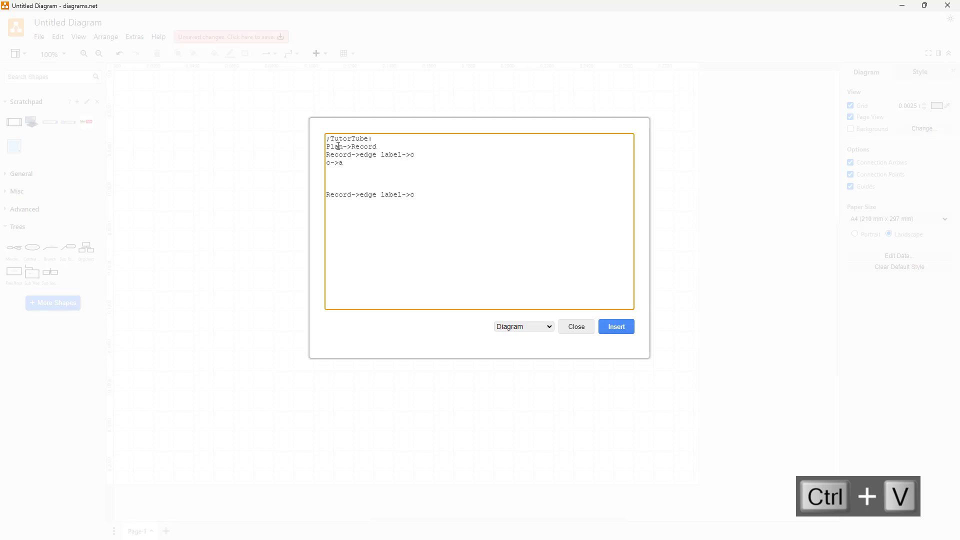
# Step: Change the second connection to Record->Edit and the third connection to Edit->Render
pyautogui.moveTo(357, 155); pyautogui.dragTo(417, 155)
pyautogui.write('Edit')
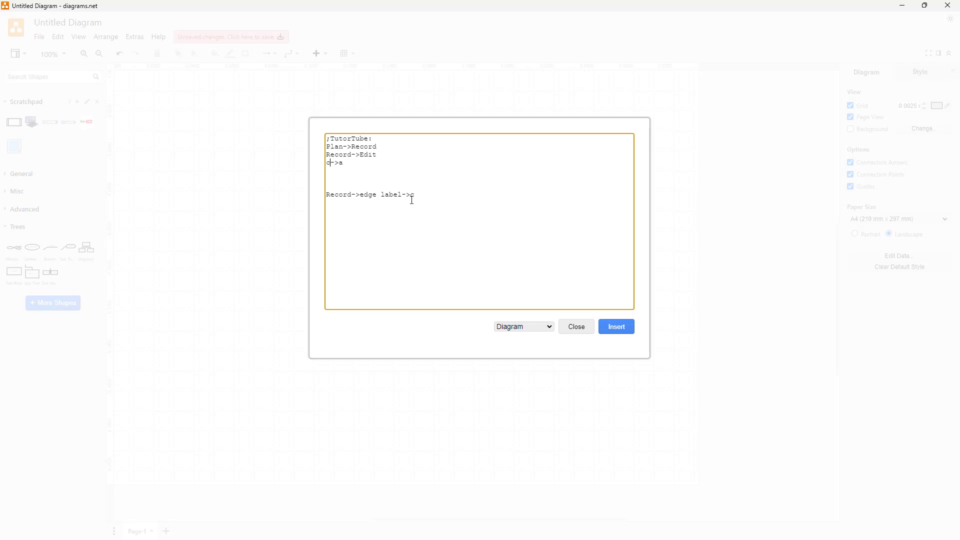
pyautogui.press('BackSpace')
pyautogui.write('Edit')
pyautogui.click(370, 166)
pyautogui.write('E')
pyautogui.press('BackSpace')
pyautogui.write('Render')
# Step: Duplicate the Edit->Render line below itself and change the copy to Render->Upload
pyautogui.tripleClick(397, 164)
pyautogui.hotkey('ctrl', 'c')
pyautogui.click(413, 168)
pyautogui.press('Return')
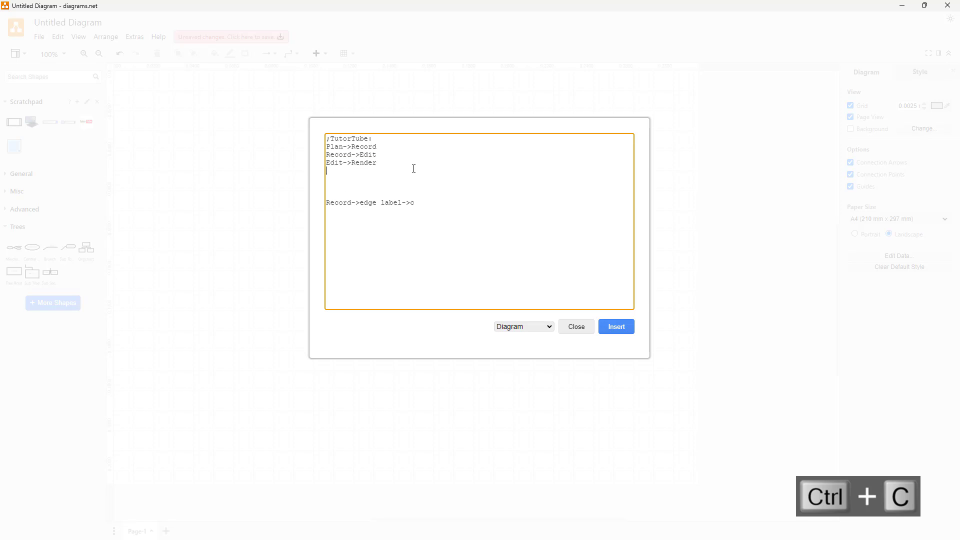
pyautogui.hotkey('ctrl', 'v')
pyautogui.moveTo(343, 171); pyautogui.dragTo(309, 173)
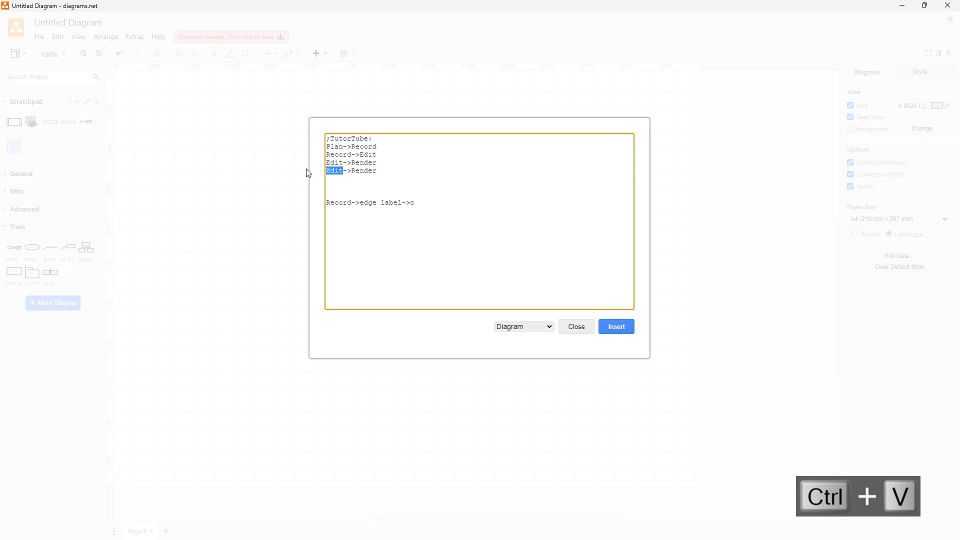
pyautogui.write('er->Render')
pyautogui.doubleClick(362, 171)
pyautogui.write('Upload')
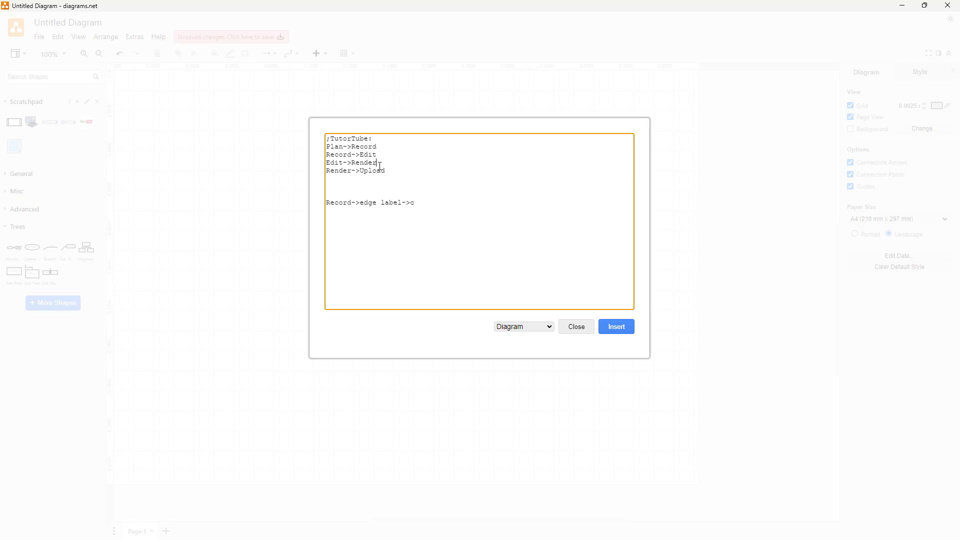
# Step: Duplicate the Render->Upload line below itself and change the copy's source node to Check
pyautogui.moveTo(386, 171); pyautogui.dragTo(340, 174)
pyautogui.hotkey('ctrl', 'c')
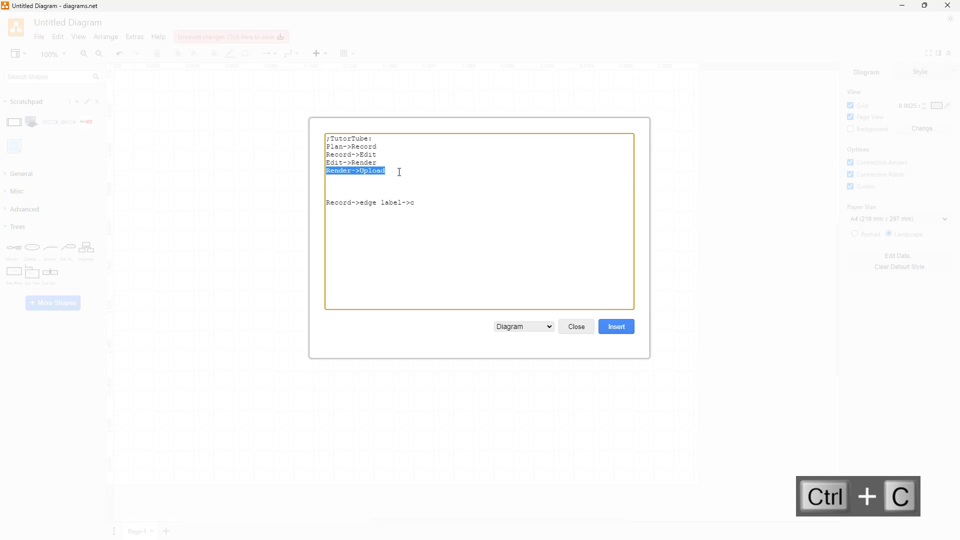
pyautogui.click(393, 172)
pyautogui.press('Return')
pyautogui.hotkey('ctrl', 'v')
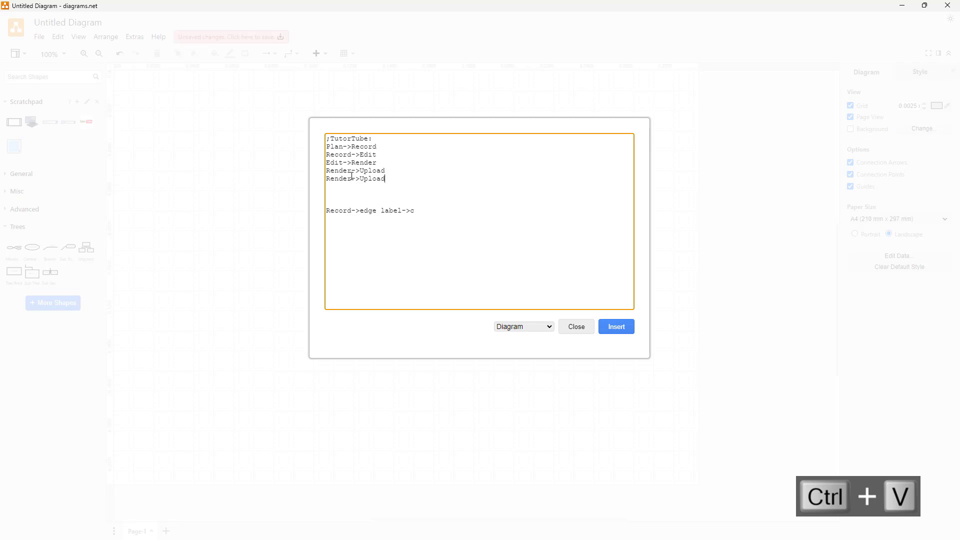
pyautogui.moveTo(352, 179); pyautogui.dragTo(312, 183)
pyautogui.write('Check')
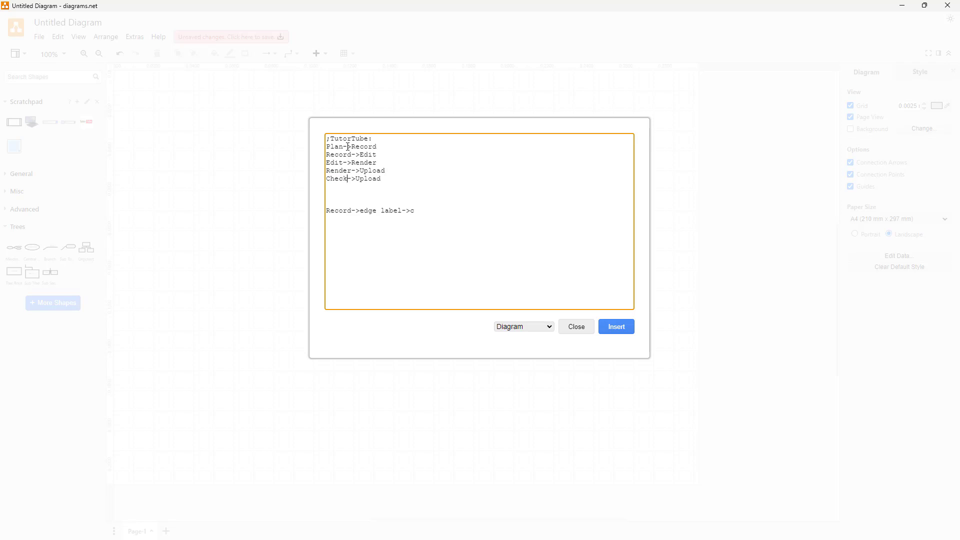
# Step: Change the target of the last connection so that it reads Check->Plan
pyautogui.moveTo(343, 147); pyautogui.dragTo(328, 150)
pyautogui.hotkey('ctrl', 'c')
pyautogui.moveTo(382, 179); pyautogui.dragTo(352, 181)
pyautogui.hotkey('ctrl', 'v')
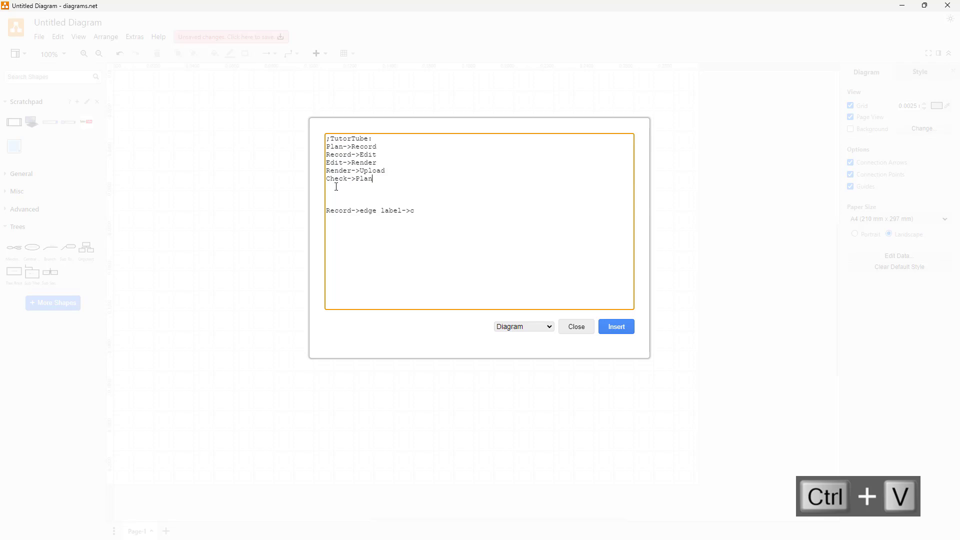
pyautogui.moveTo(441, 209); pyautogui.dragTo(362, 212)
pyautogui.click(402, 215)
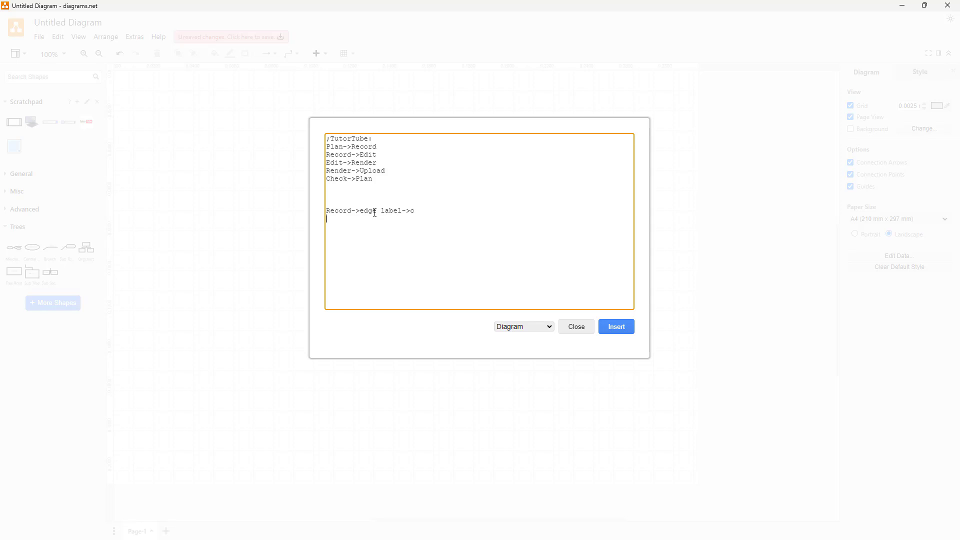
# Step: Rewrite the last connection as Check->If everything is okay->Plan and delete the leftover Record->edge label->c line
pyautogui.moveTo(361, 211); pyautogui.dragTo(403, 209)
pyautogui.hotkey('ctrl', 'c')
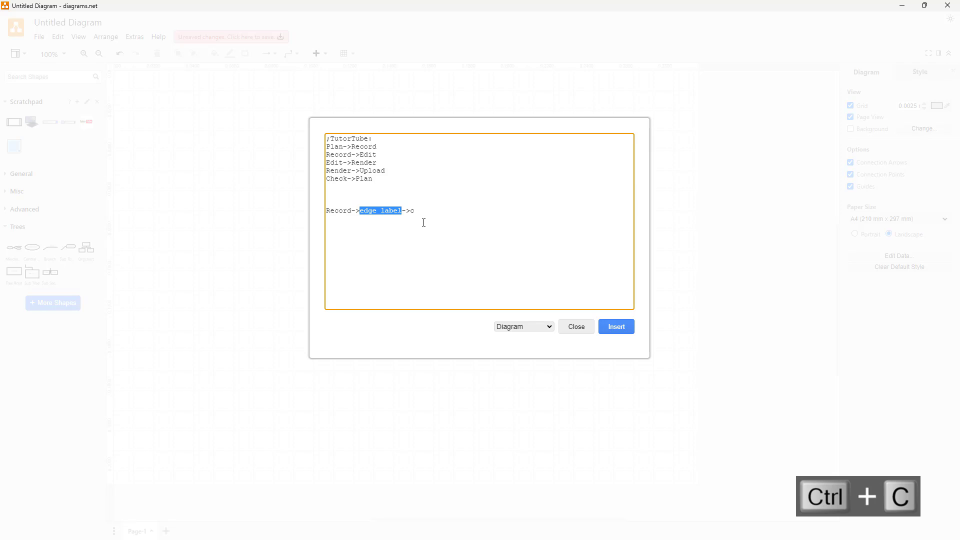
pyautogui.moveTo(418, 210); pyautogui.dragTo(405, 211)
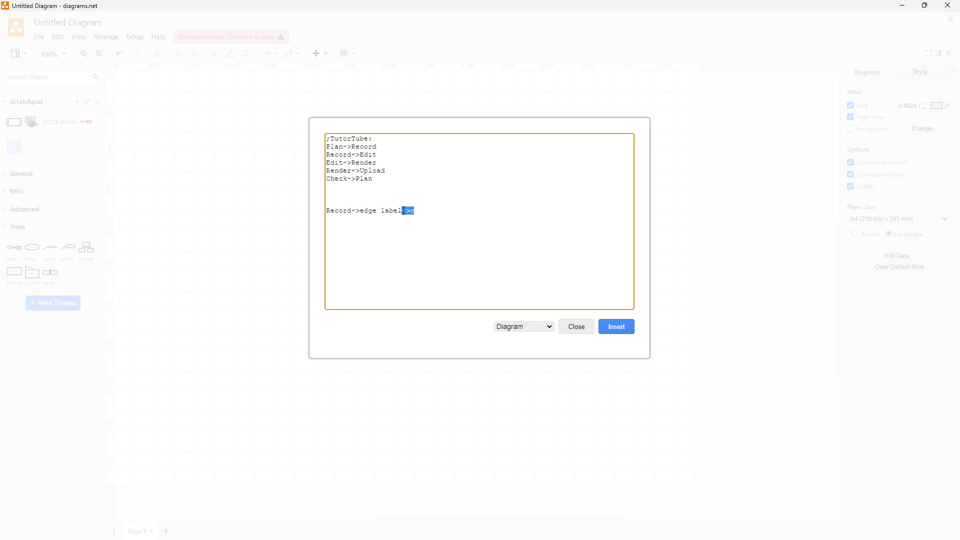
pyautogui.hotkey('ctrl', 'c')
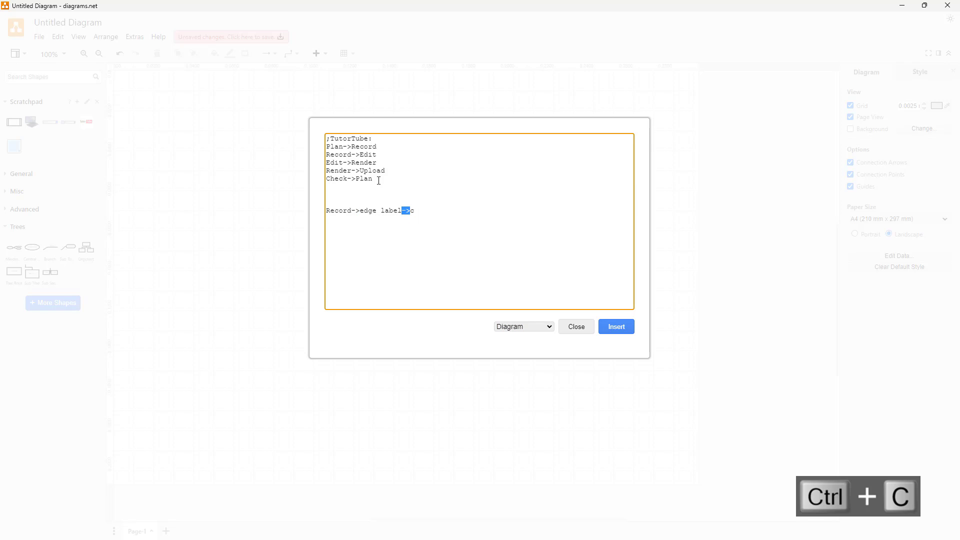
pyautogui.click(382, 179)
pyautogui.hotkey('ctrl', 'v')
pyautogui.click(376, 180)
pyautogui.click(355, 179)
pyautogui.write('->')
pyautogui.press('Left')
pyautogui.press('Left')
pyautogui.press('Left')
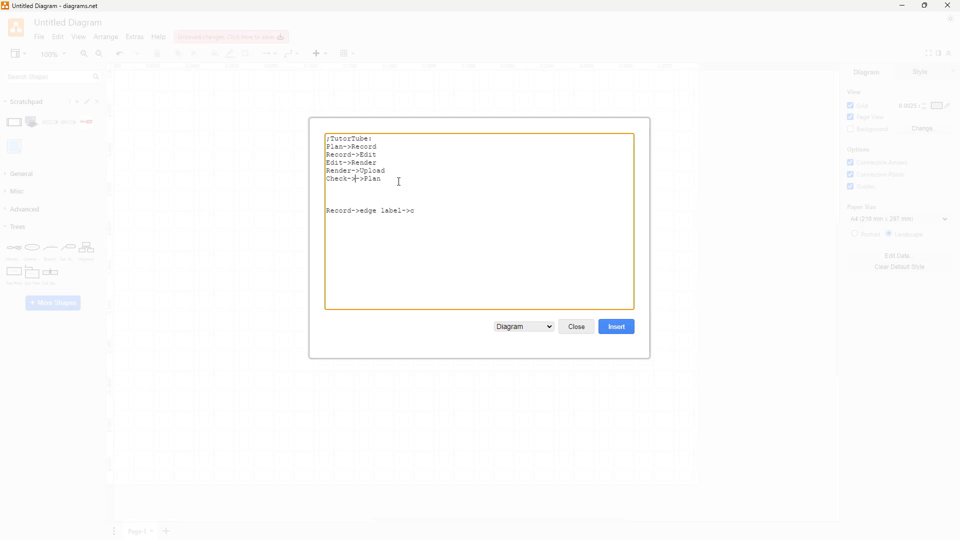
pyautogui.write('If everything is okay')
pyautogui.moveTo(435, 215); pyautogui.dragTo(310, 214)
pyautogui.press('BackSpace')
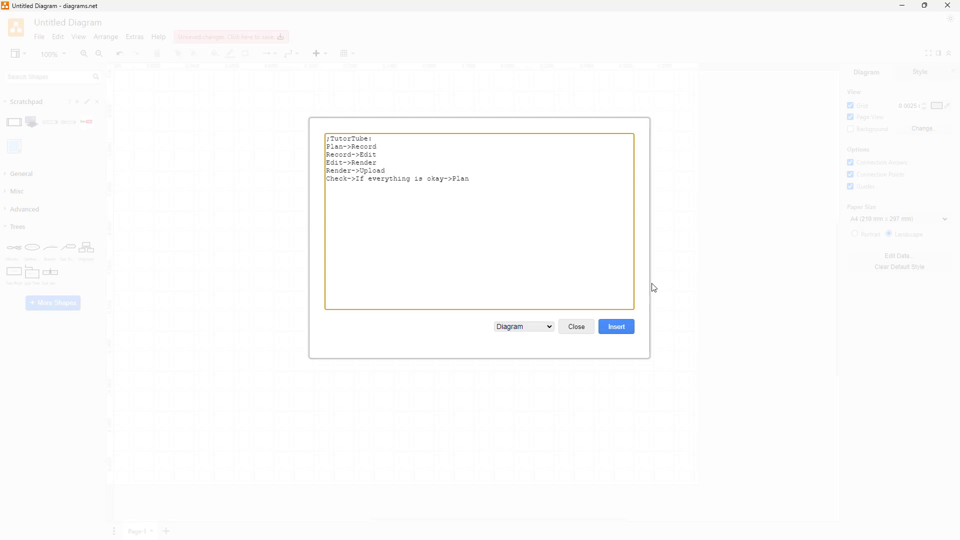
# Step: Insert the diagram generated from the text and shift the whole diagram slightly up and to the left on the canvas
pyautogui.click(617, 327)
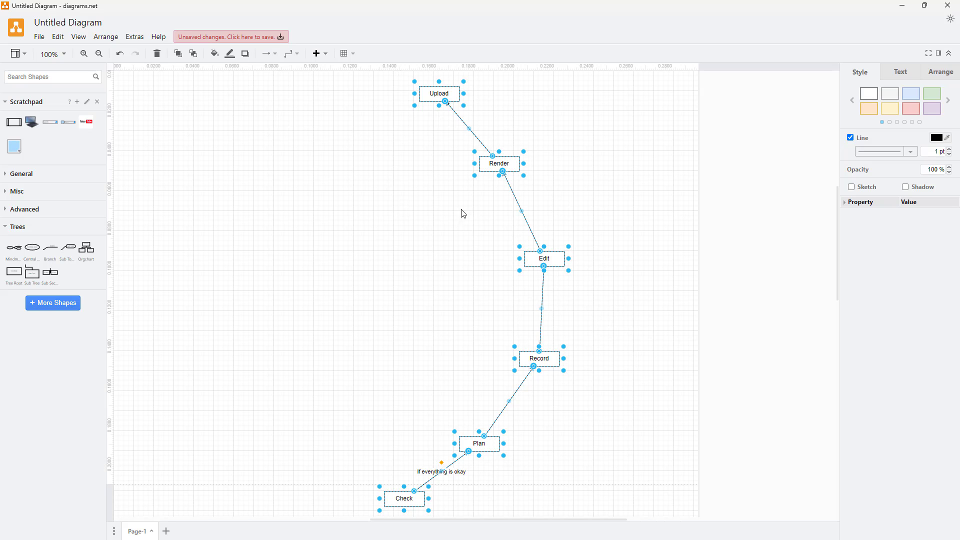
pyautogui.moveTo(398, 507); pyautogui.dragTo(368, 471)
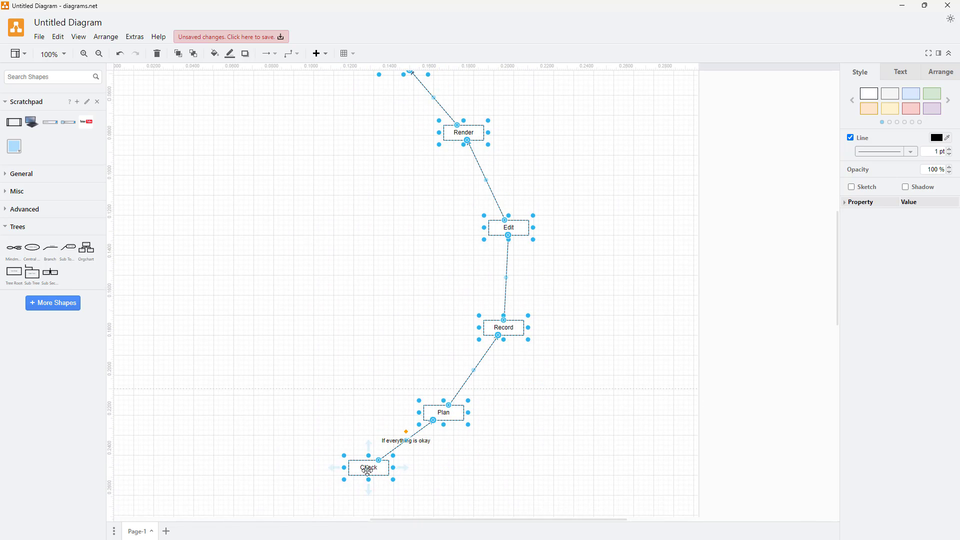
pyautogui.click(429, 463)
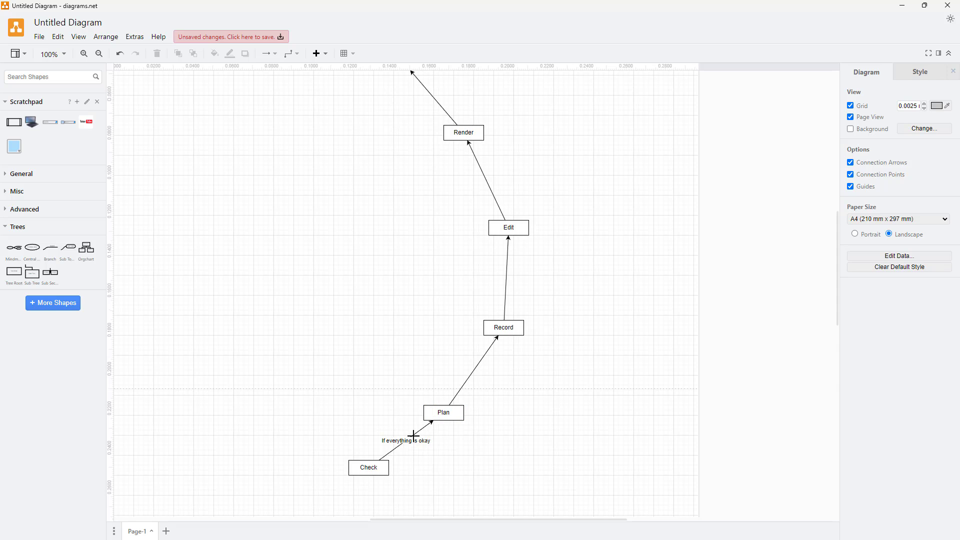
pyautogui.moveTo(369, 451); pyautogui.dragTo(333, 394)
pyautogui.click(375, 418)
pyautogui.hotkey('ctrl', 'z')
pyautogui.scroll(3, 445, 355)
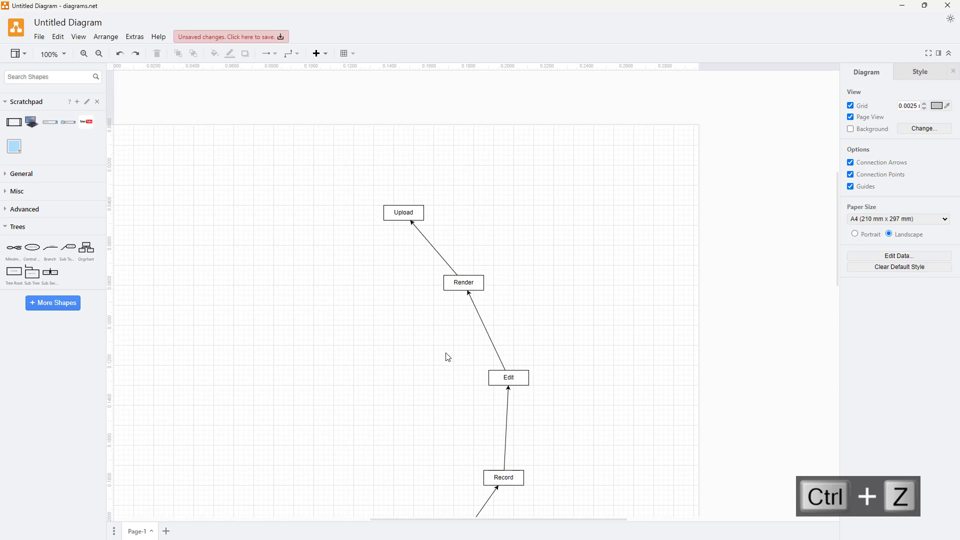
pyautogui.scroll(-3, 450, 326)
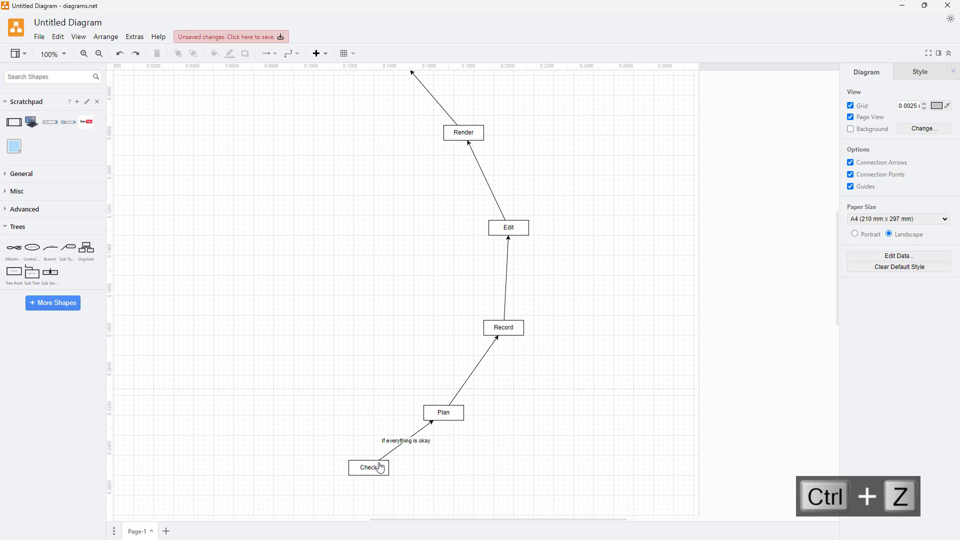
# Step: Rearrange the Check, Upload and Plan nodes into a loop, with Check and Upload left of Edit and Plan beside Record
pyautogui.moveTo(381, 467); pyautogui.dragTo(301, 259)
pyautogui.scroll(5, 337, 239)
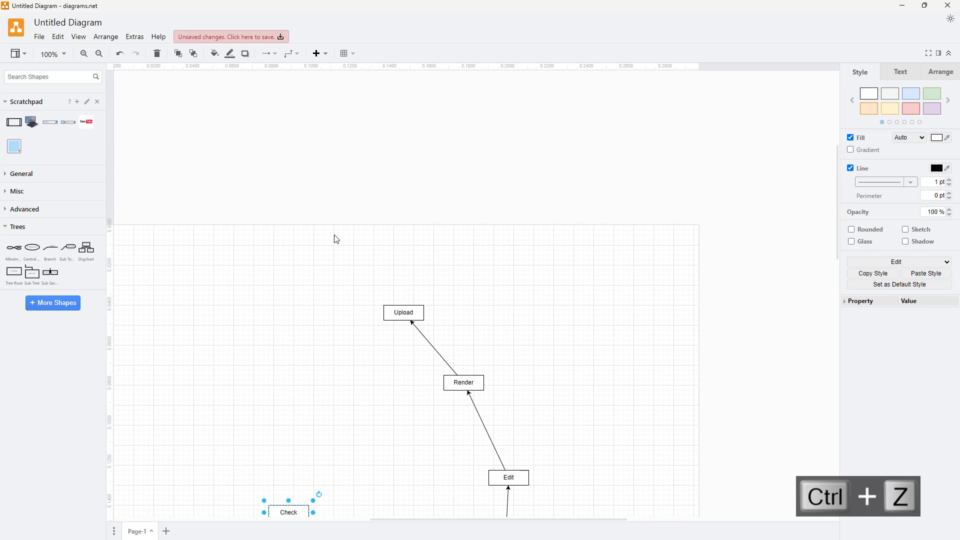
pyautogui.moveTo(401, 312); pyautogui.dragTo(376, 401)
pyautogui.scroll(-5, 322, 235)
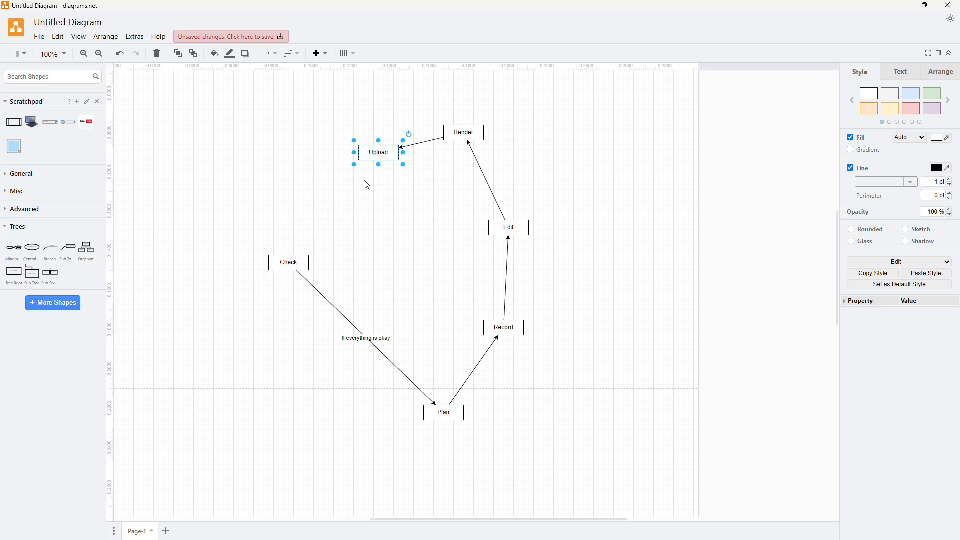
pyautogui.moveTo(376, 156); pyautogui.dragTo(356, 156)
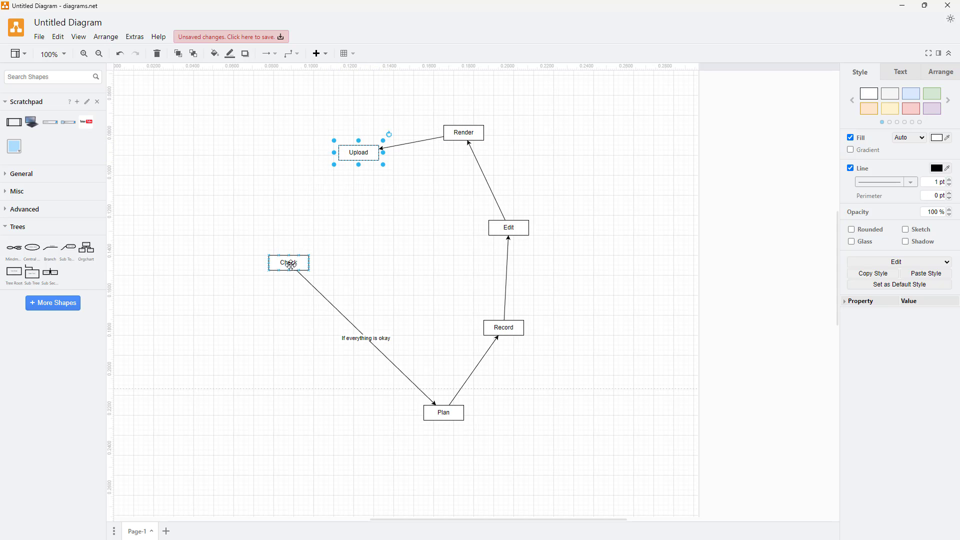
pyautogui.moveTo(442, 408); pyautogui.dragTo(418, 337)
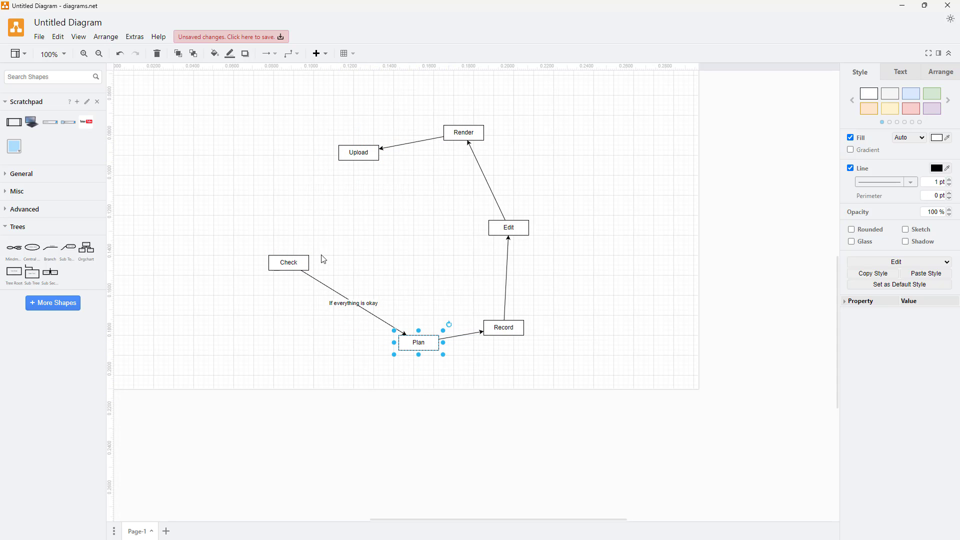
# Step: Generate a diagram from the default example text using the Circle layout
pyautogui.click(134, 37)
pyautogui.moveTo(106, 37)
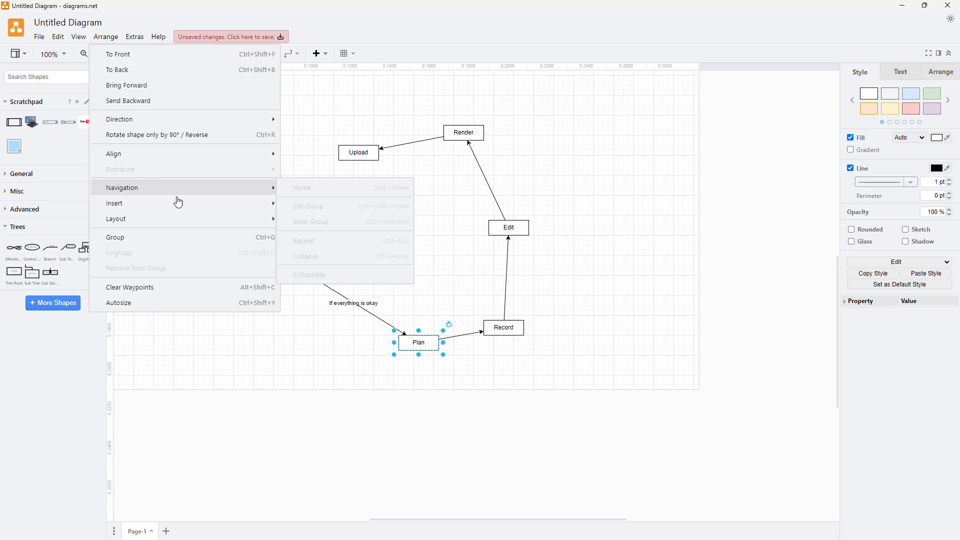
pyautogui.moveTo(186, 218)
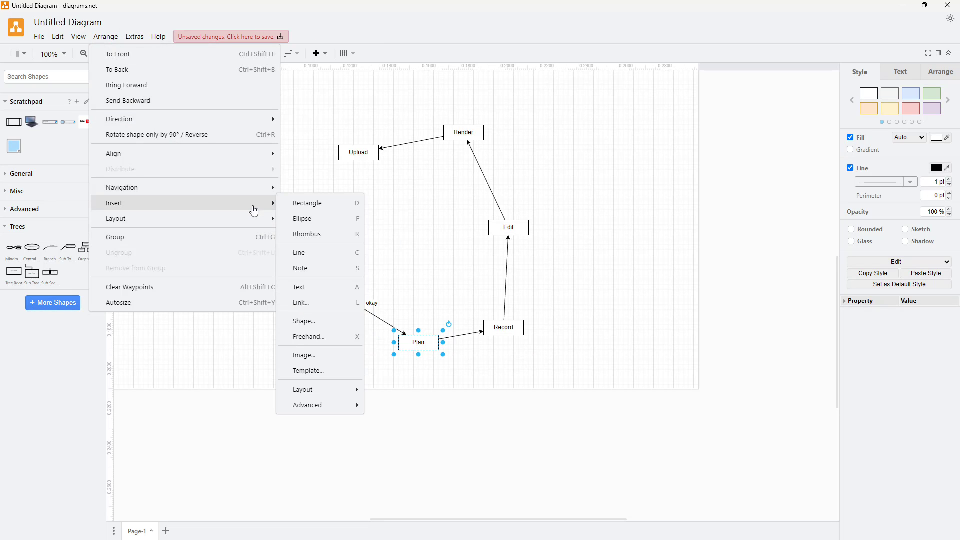
pyautogui.moveTo(259, 203)
pyautogui.moveTo(341, 394)
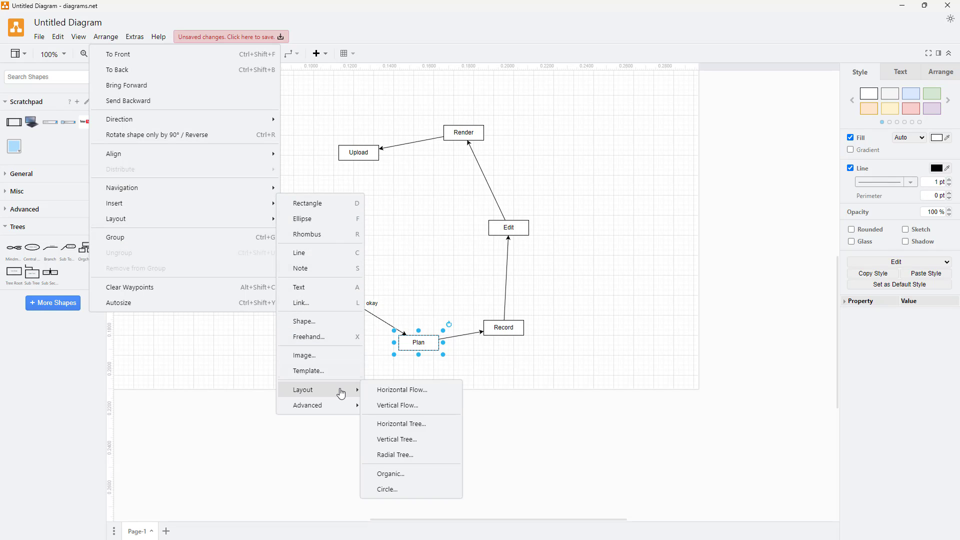
pyautogui.click(396, 406)
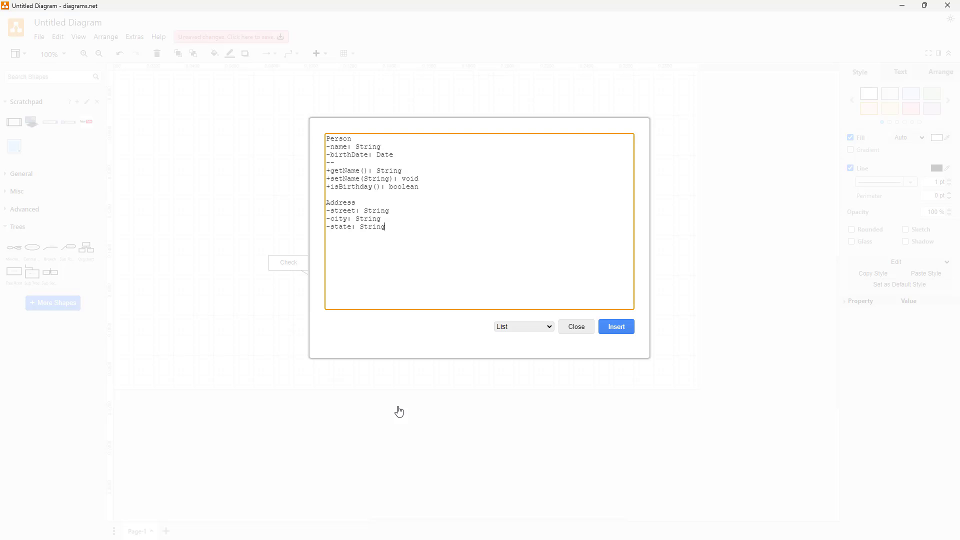
pyautogui.click(525, 327)
pyautogui.click(521, 345)
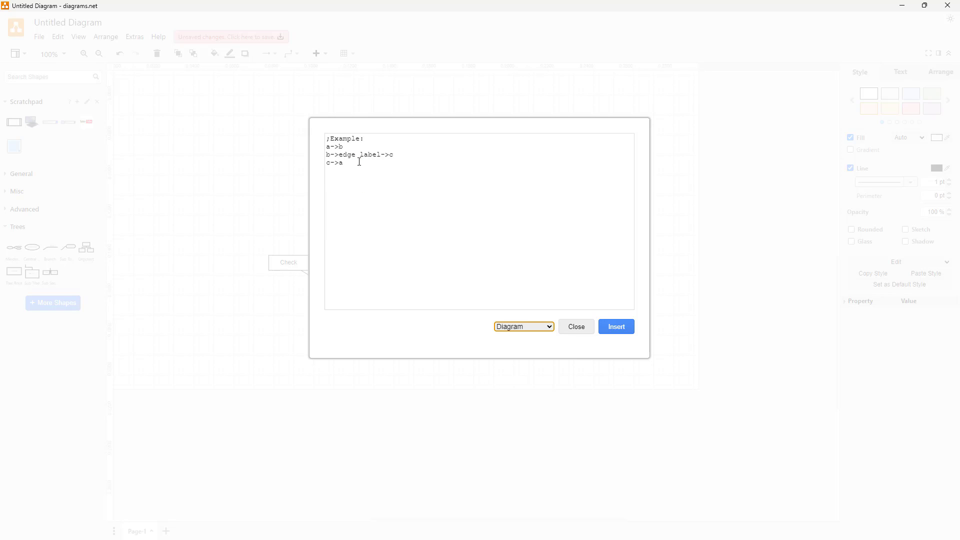
pyautogui.click(546, 336)
pyautogui.click(549, 332)
pyautogui.click(535, 356)
pyautogui.click(619, 330)
# Step: Clear the canvas and generate a diagram from the default example text using the Horizontal Flow layout
pyautogui.moveTo(236, 109); pyautogui.dragTo(601, 384)
pyautogui.press('Delete')
pyautogui.click(134, 38)
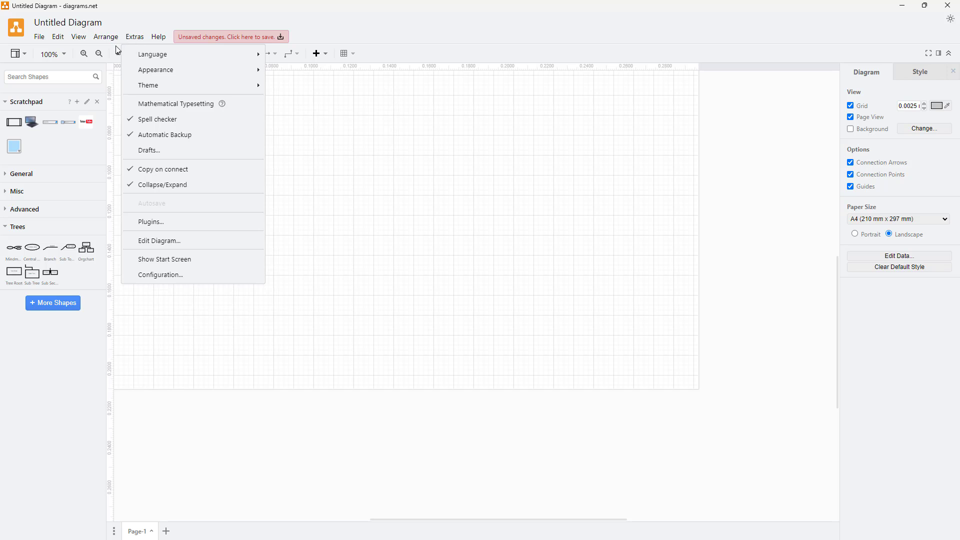
pyautogui.moveTo(112, 41)
pyautogui.moveTo(174, 209)
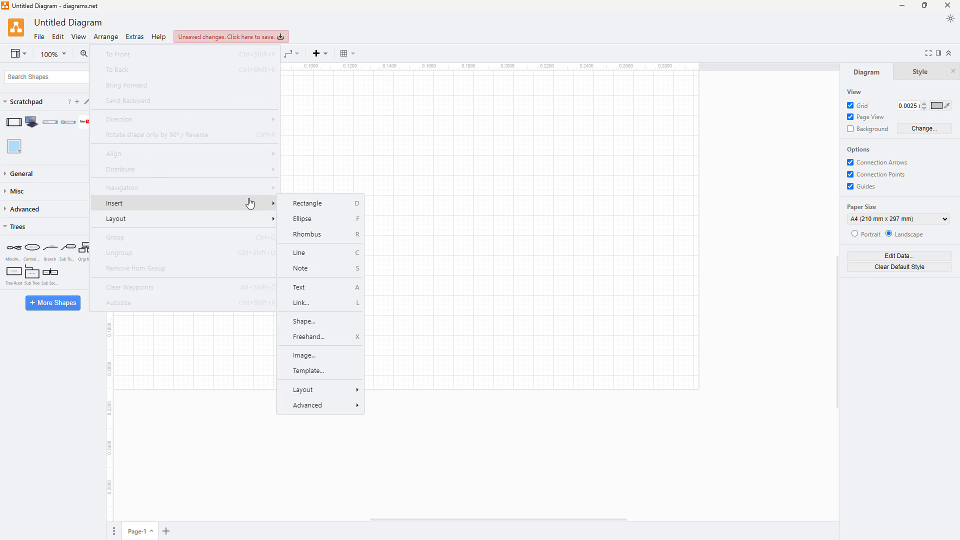
pyautogui.moveTo(355, 410)
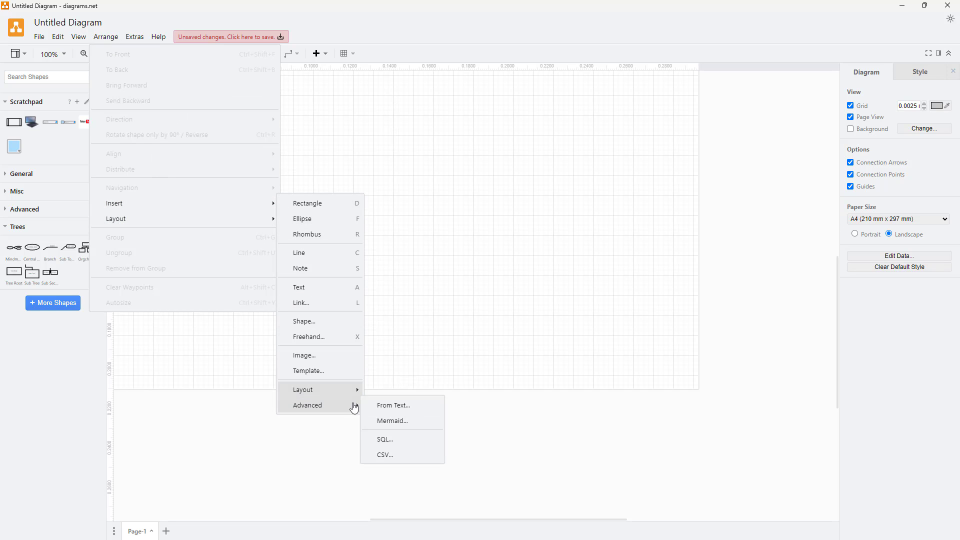
pyautogui.click(397, 407)
pyautogui.click(523, 329)
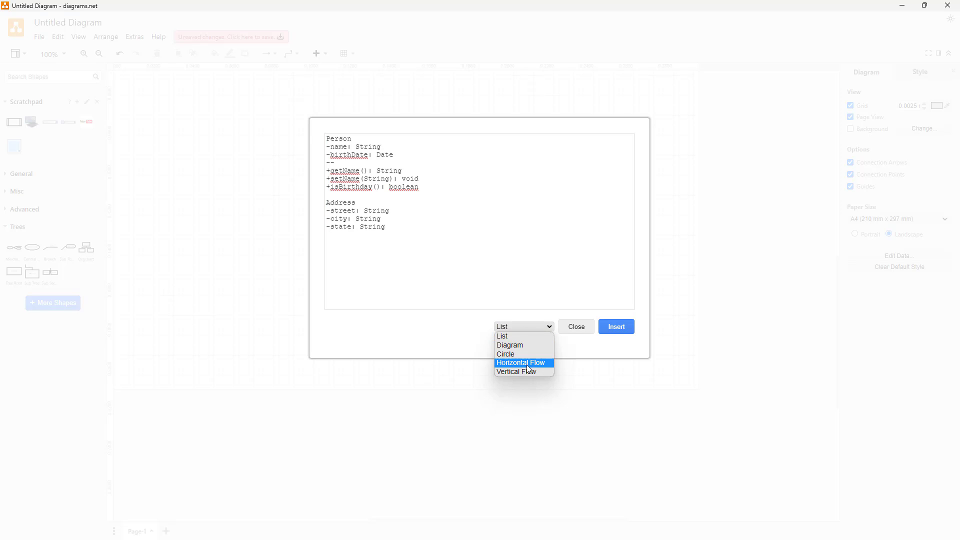
pyautogui.click(528, 361)
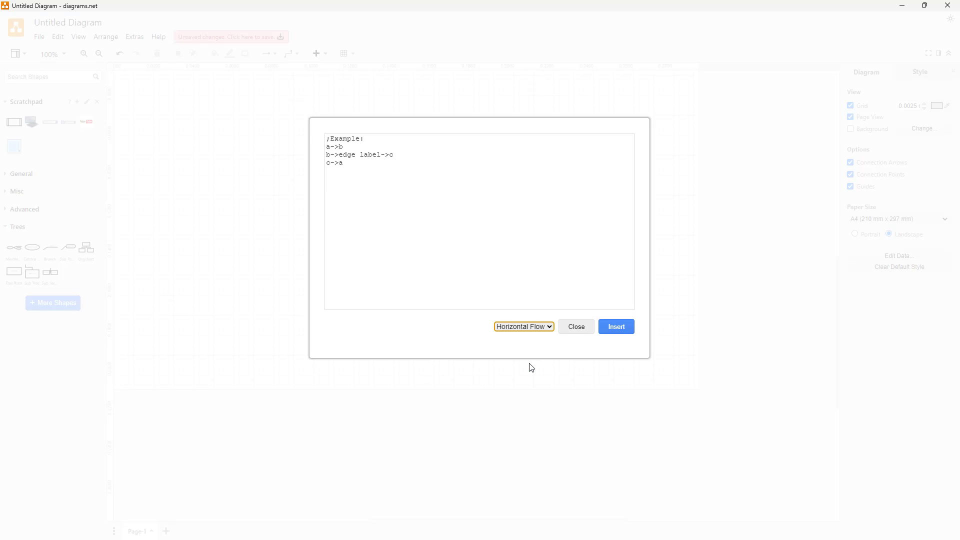
pyautogui.click(617, 328)
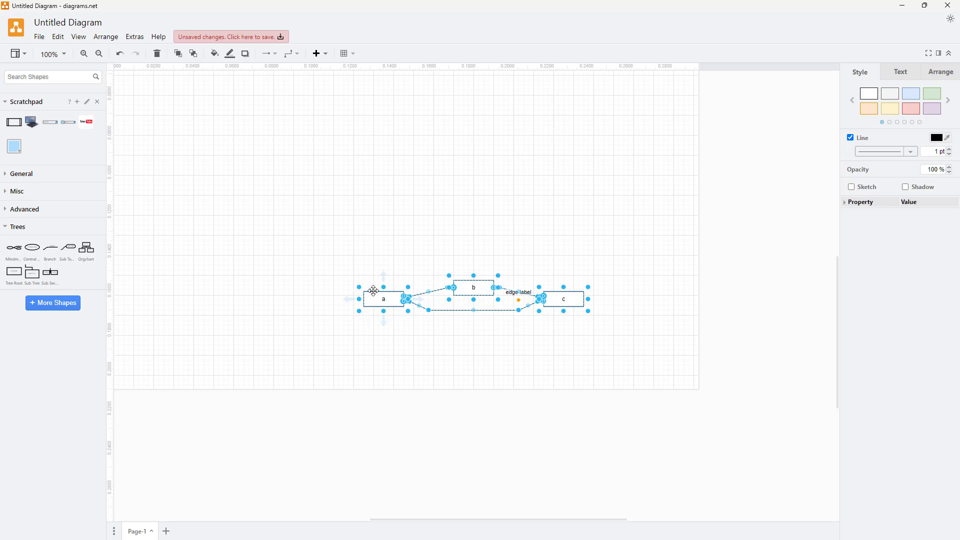
pyautogui.click(305, 177)
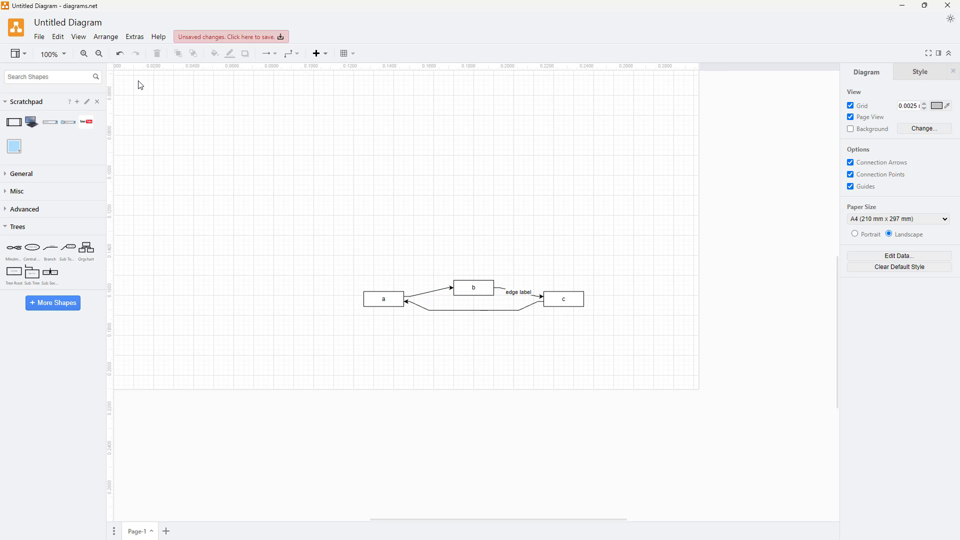
# Step: Generate a Vertical Flow diagram from the example text and place it above and to the left of the horizontal flow diagram
pyautogui.click(135, 37)
pyautogui.moveTo(121, 63)
pyautogui.moveTo(106, 38)
pyautogui.moveTo(180, 205)
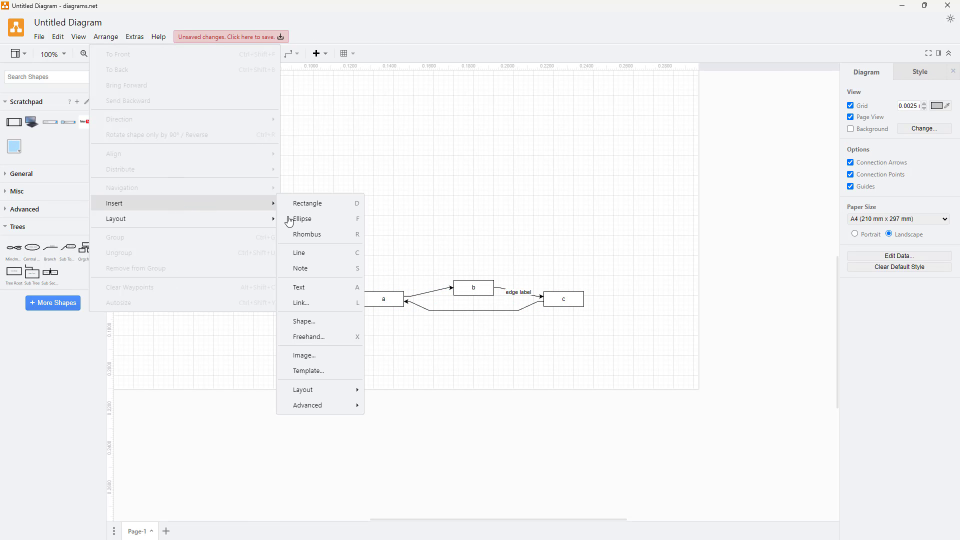
pyautogui.moveTo(358, 408)
pyautogui.click(400, 406)
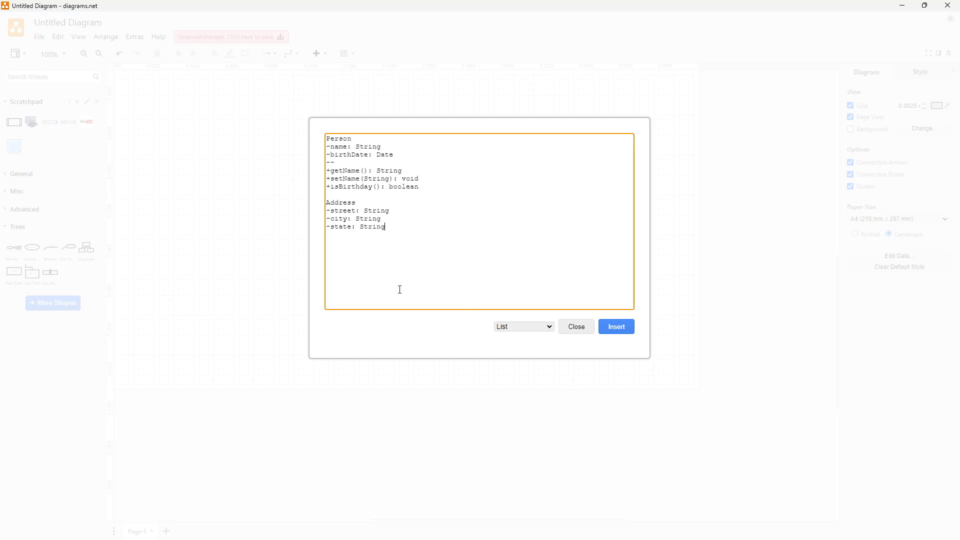
pyautogui.click(532, 329)
pyautogui.click(532, 373)
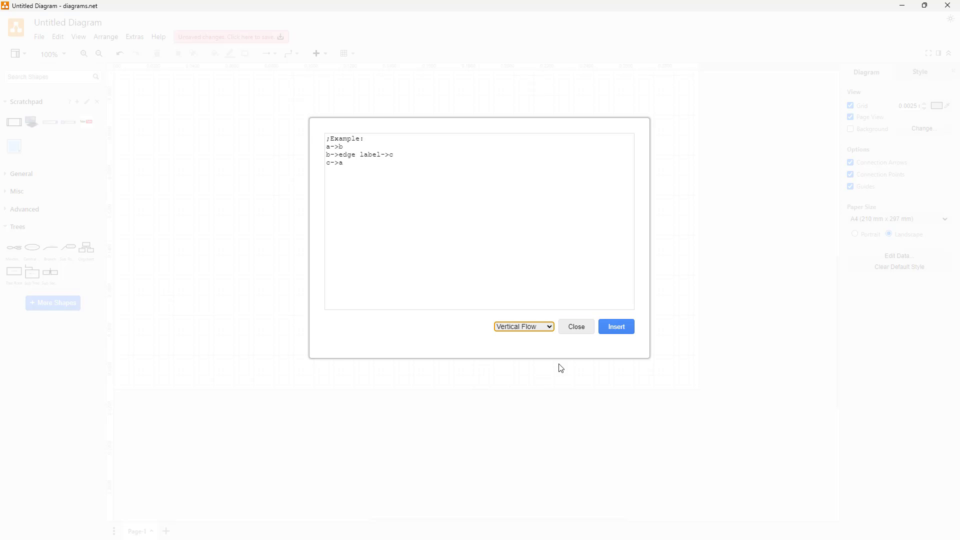
pyautogui.click(621, 328)
pyautogui.moveTo(496, 275); pyautogui.dragTo(288, 185)
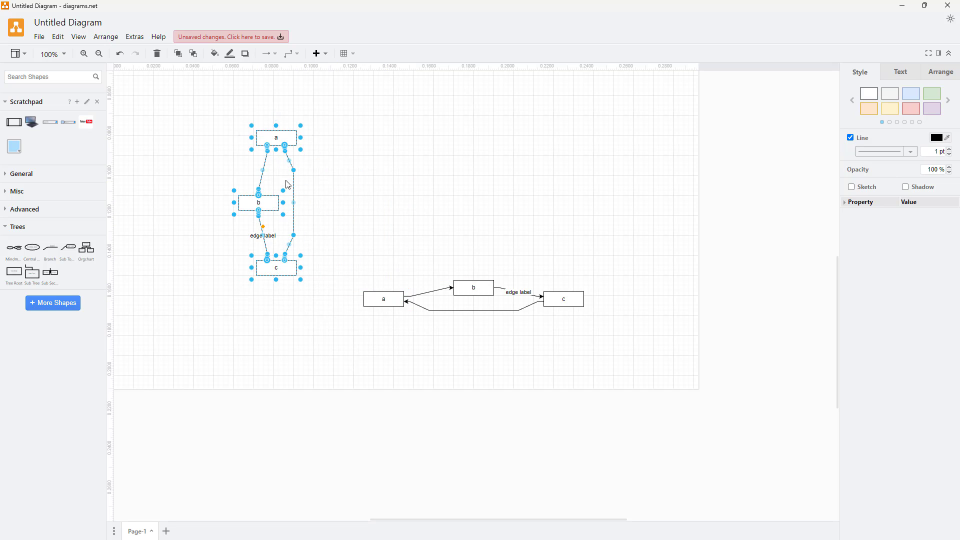
pyautogui.click(448, 235)
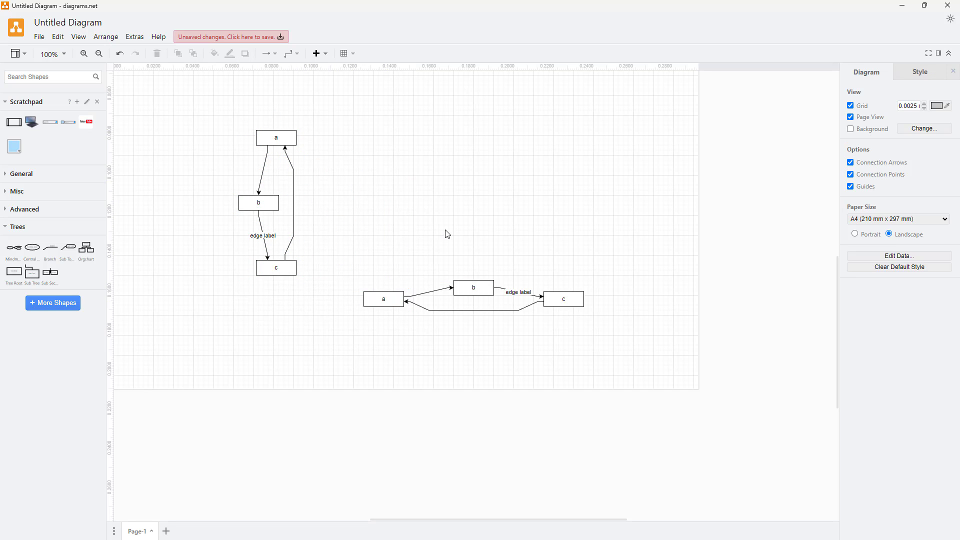